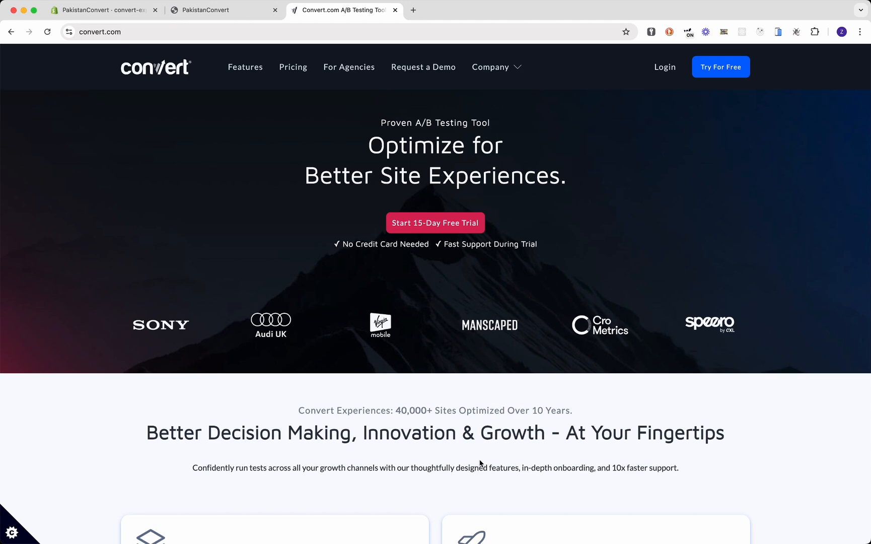
# - Log in to Convert and start a new project named Shop Demo Project
pyautogui.click(215, 14)
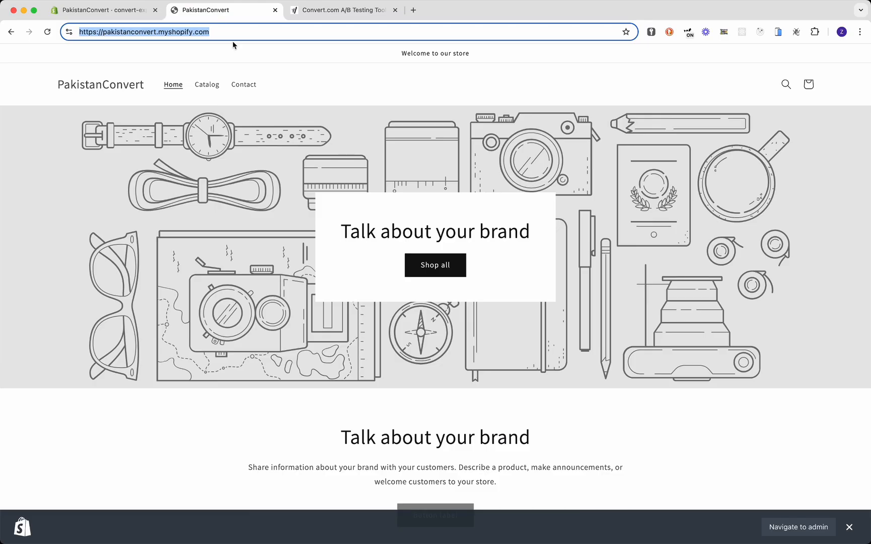
pyautogui.click(351, 9)
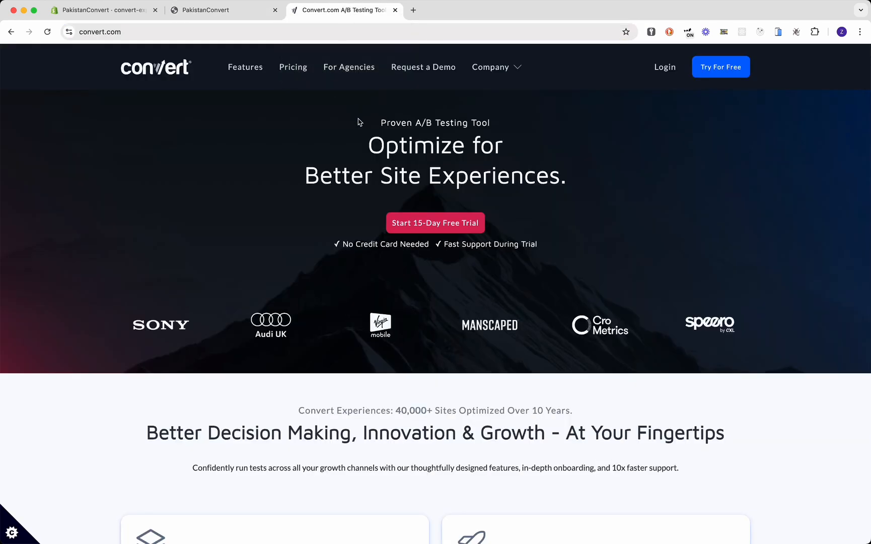
pyautogui.click(664, 70)
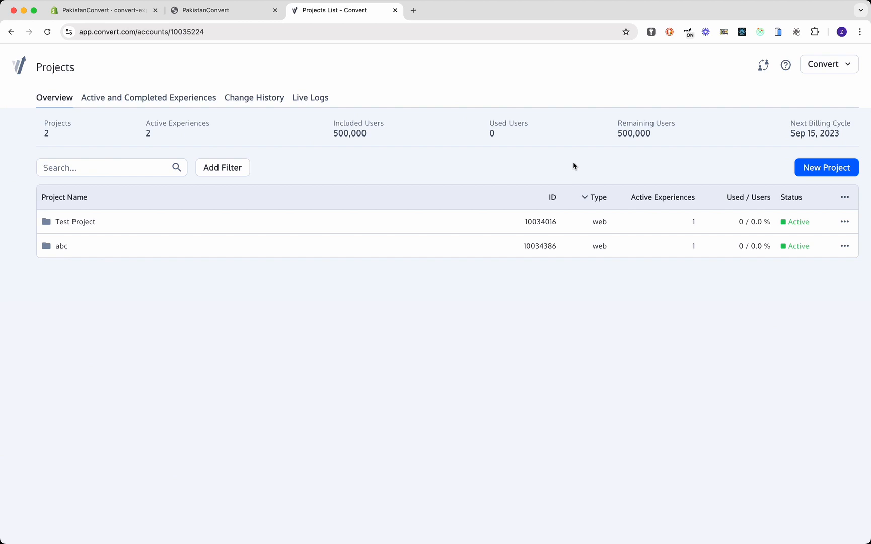
pyautogui.click(818, 170)
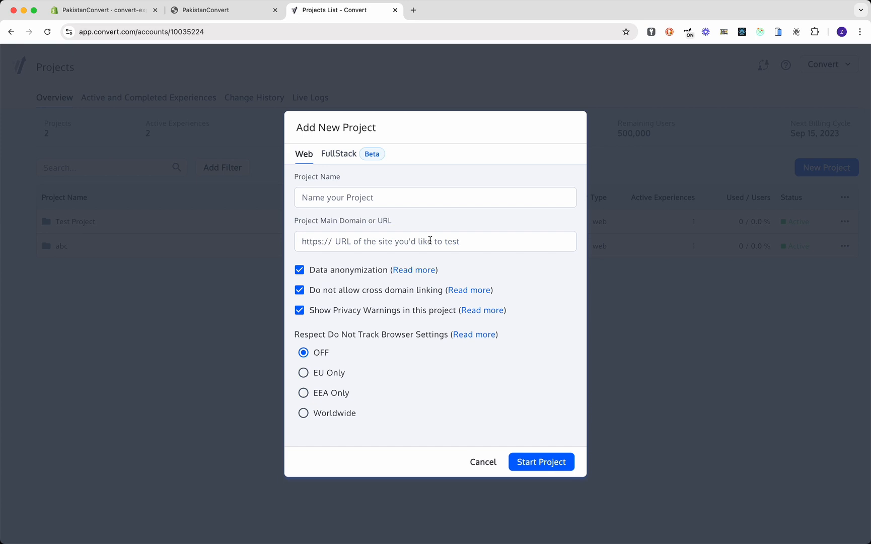
pyautogui.write('SHop')
pyautogui.press('super+a')
pyautogui.write('Shop Demo ')
pyautogui.write('Prok')
pyautogui.write('jec')
# - Use the pakistanconvert.myshopify.com store address as the project domain and create the project
pyautogui.hotkey('ctrl', 'shift', 'Tab')
pyautogui.scroll(-1, 386, 201)
pyautogui.click(301, 28)
pyautogui.press('super+a')
pyautogui.click(342, 10)
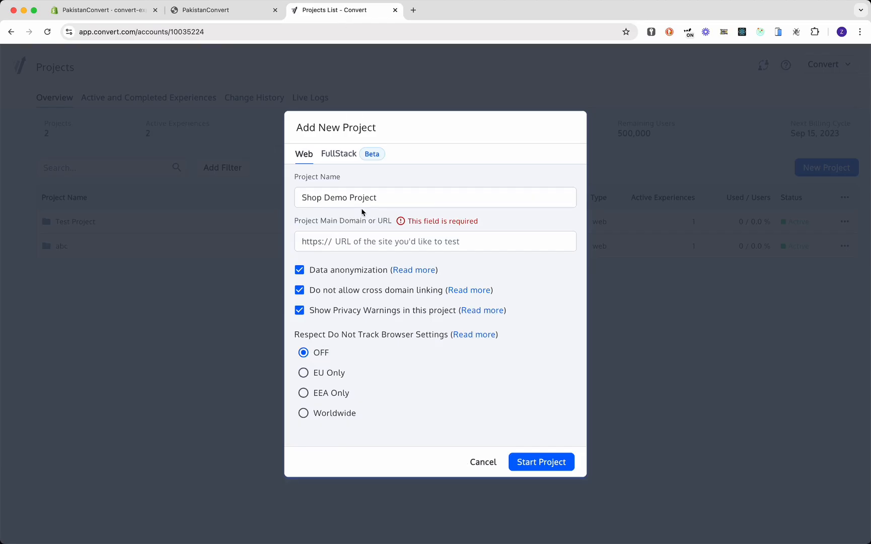
pyautogui.click(381, 239)
pyautogui.write('pakistanconvert.myshopify.com/')
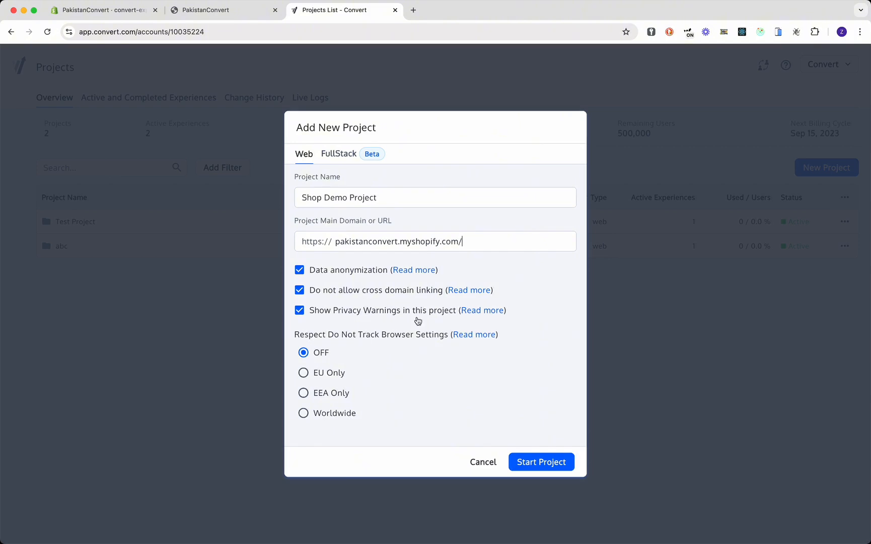
pyautogui.click(552, 463)
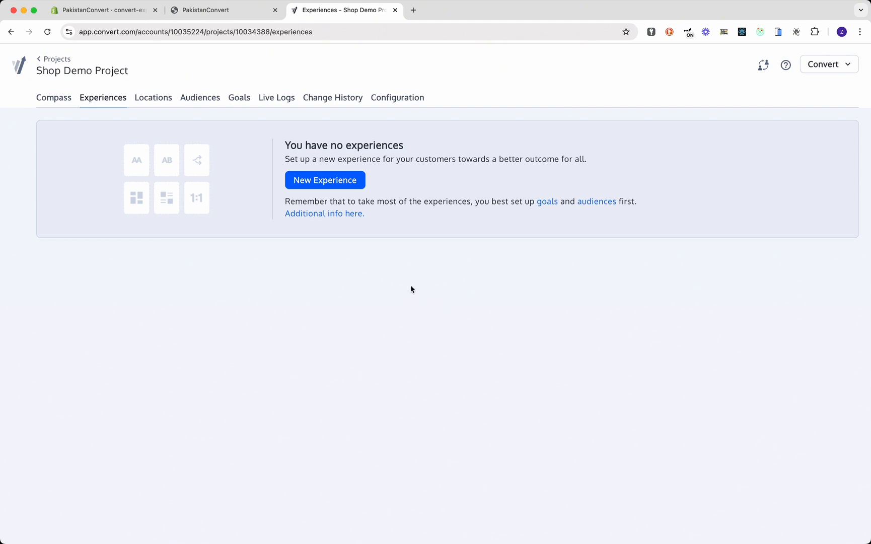
# - Add revenue goal 'Shop Demo Goal' with a demo-goal description and manual revenue tracking
pyautogui.click(240, 104)
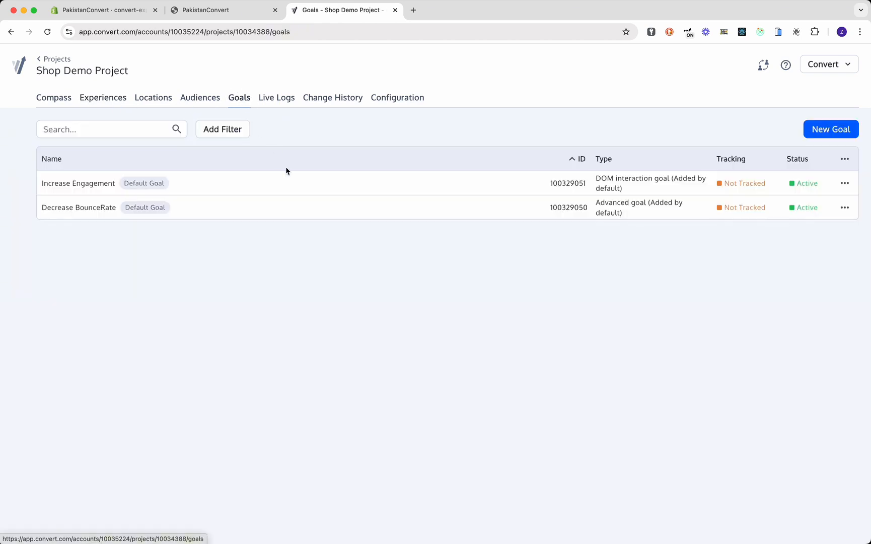
pyautogui.click(834, 133)
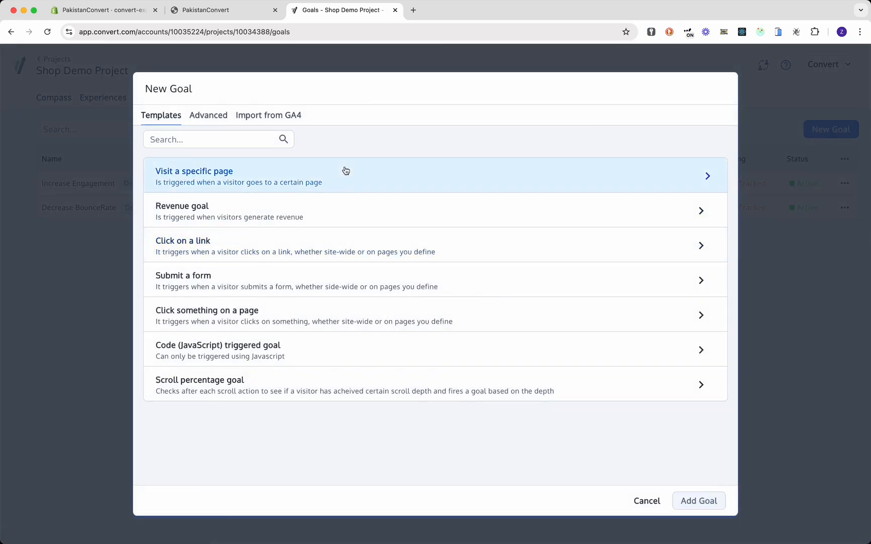
pyautogui.click(379, 221)
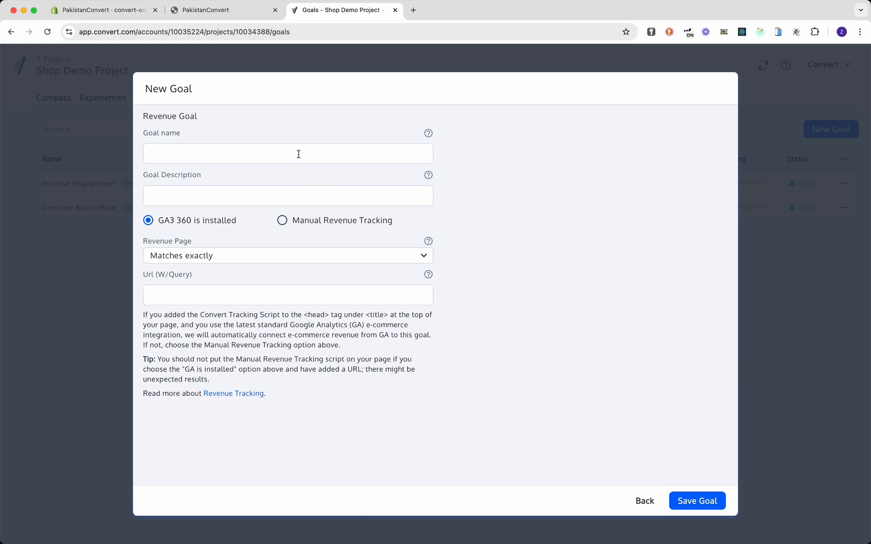
pyautogui.write('Sho')
pyautogui.press('BackSpace')
pyautogui.press('BackSpace')
pyautogui.press('BackSpace')
pyautogui.write('Shop Demo GoalThis')
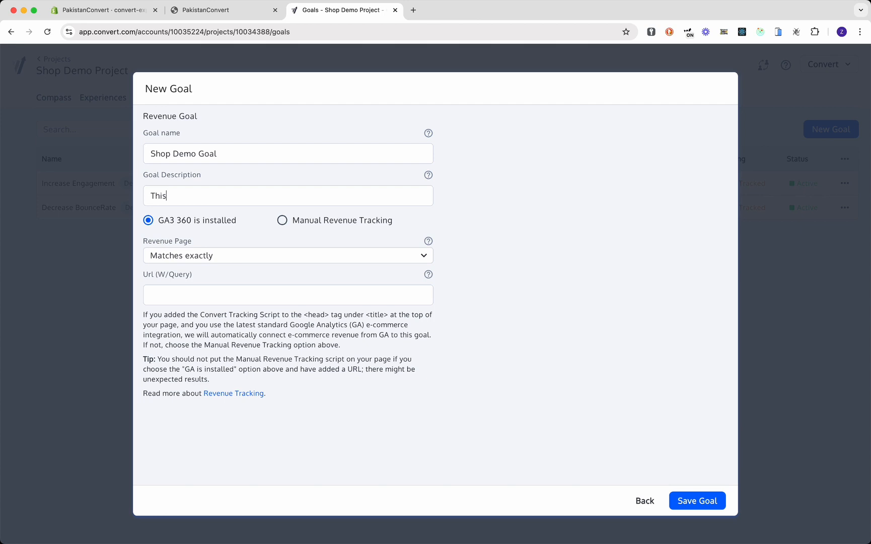
pyautogui.write(' ia a demo goal')
pyautogui.click(300, 223)
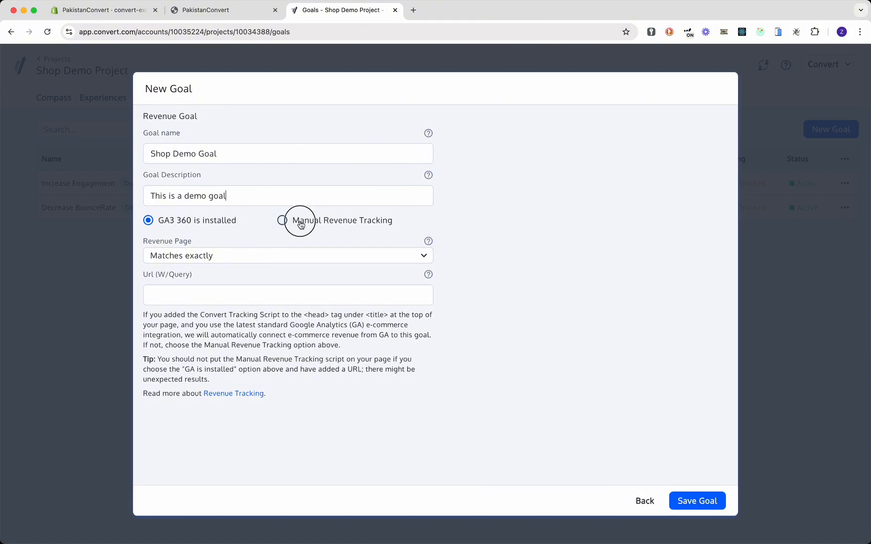
pyautogui.click(709, 501)
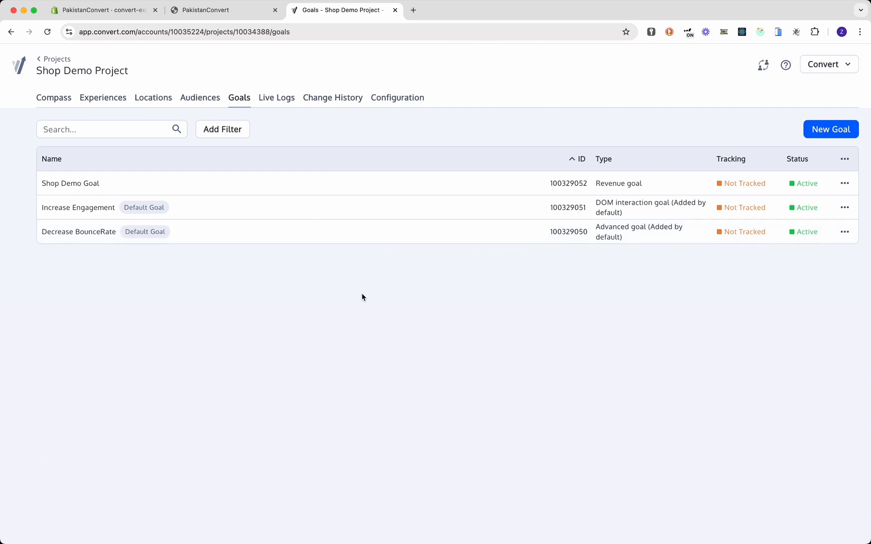
# - Create A/B experience 'Shop Demo Experience' on the pakistanconvert.myshopify.com URL and view its summary
pyautogui.click(113, 101)
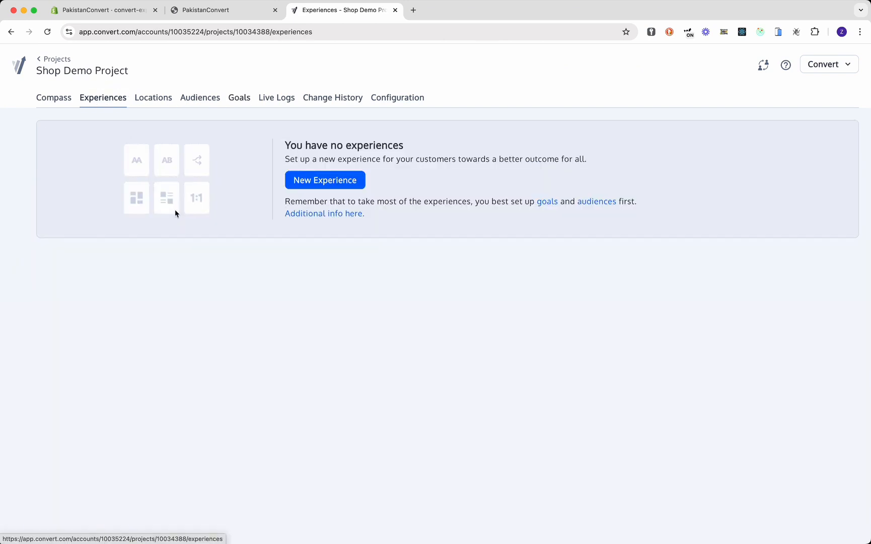
pyautogui.click(349, 186)
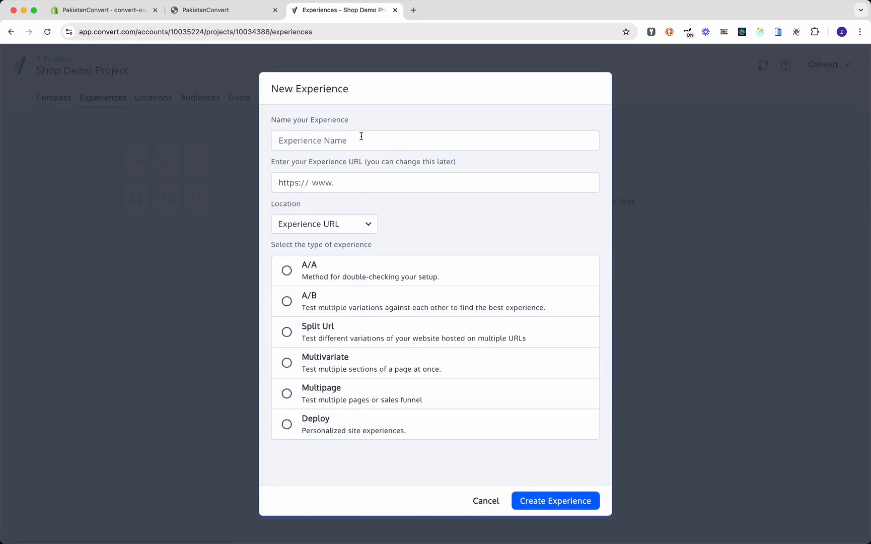
pyautogui.write('Shop Demo Experience')
pyautogui.click(245, 18)
pyautogui.click(279, 32)
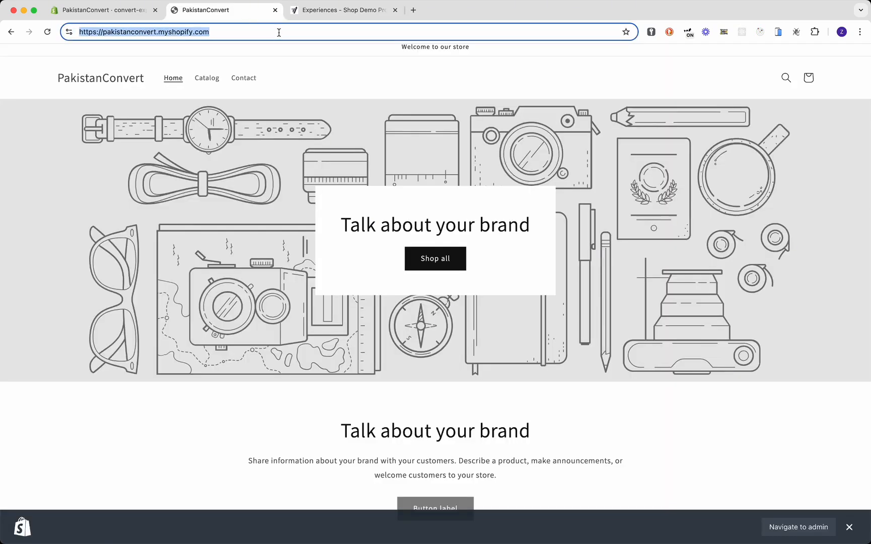
pyautogui.click(334, 13)
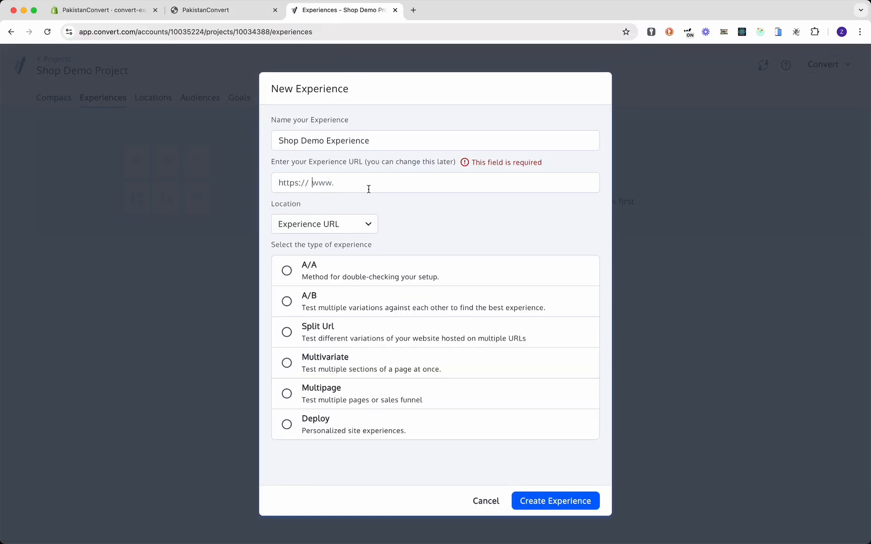
pyautogui.write('pakistanconvert.myshopify.com/')
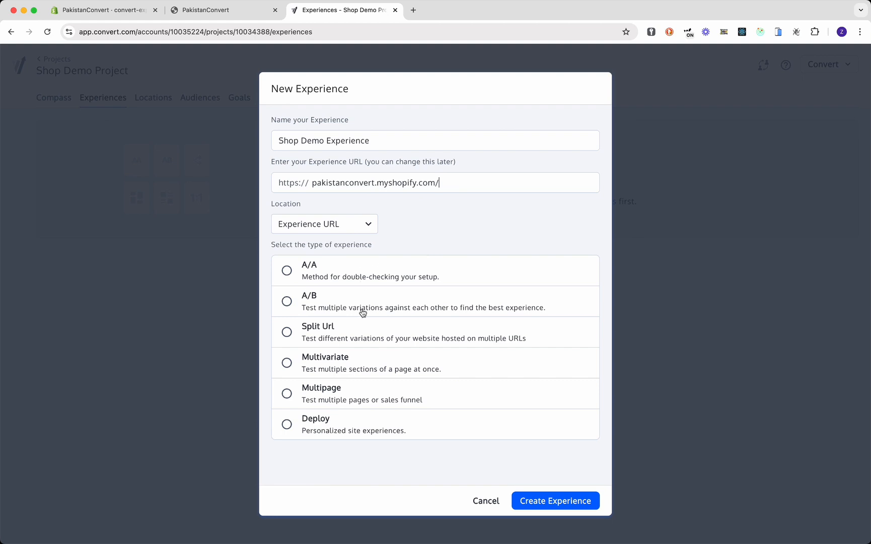
pyautogui.click(317, 301)
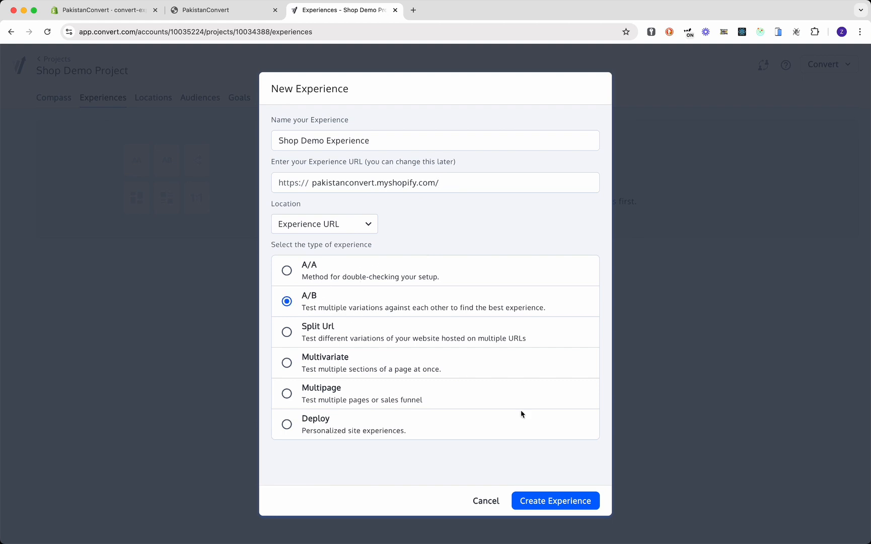
pyautogui.click(559, 501)
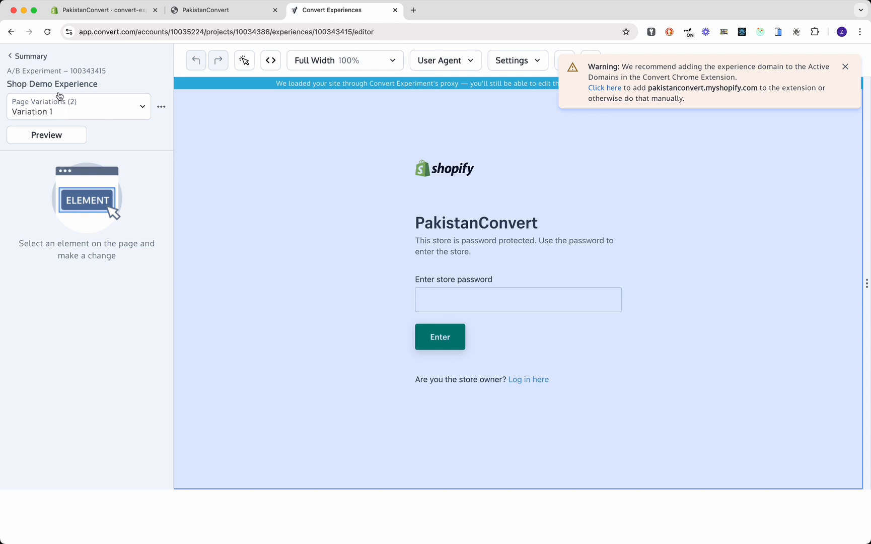
pyautogui.click(37, 57)
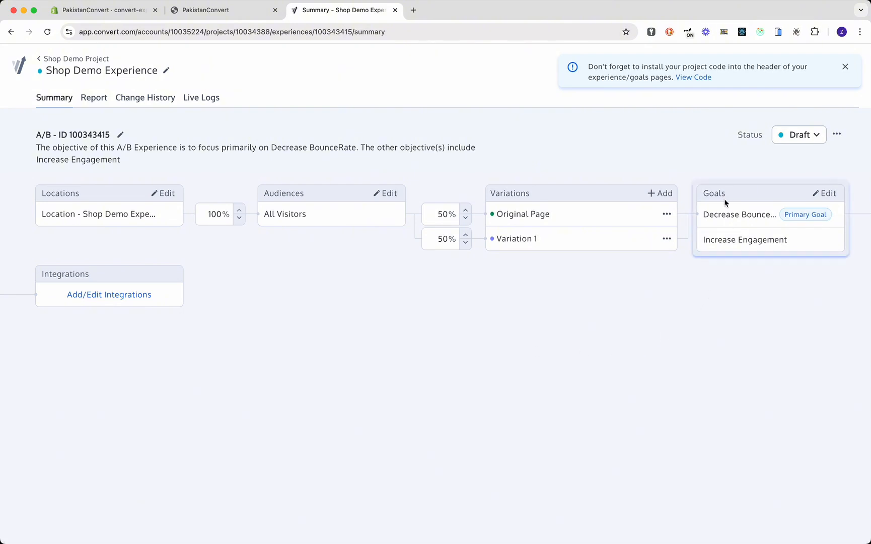
# - Include Shop Demo Goal in the experience's goals as the primary goal and save
pyautogui.click(826, 196)
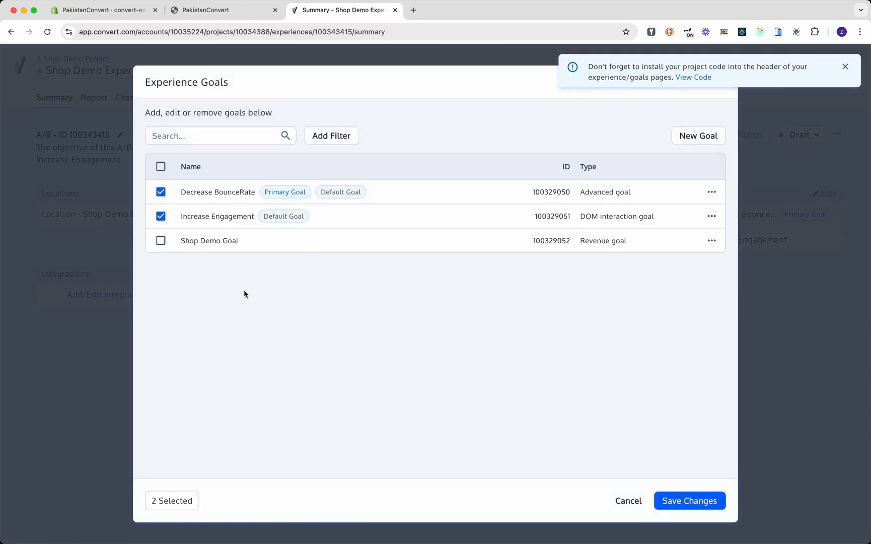
pyautogui.click(160, 244)
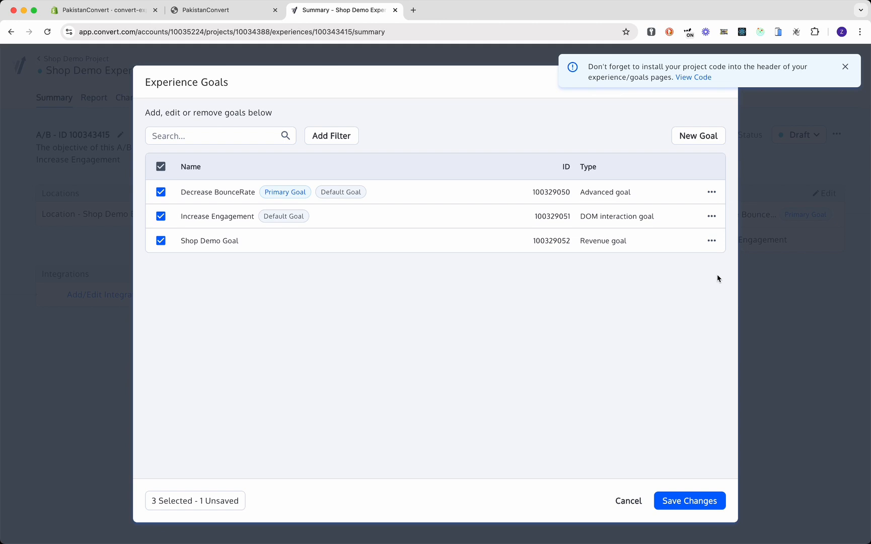
pyautogui.click(711, 241)
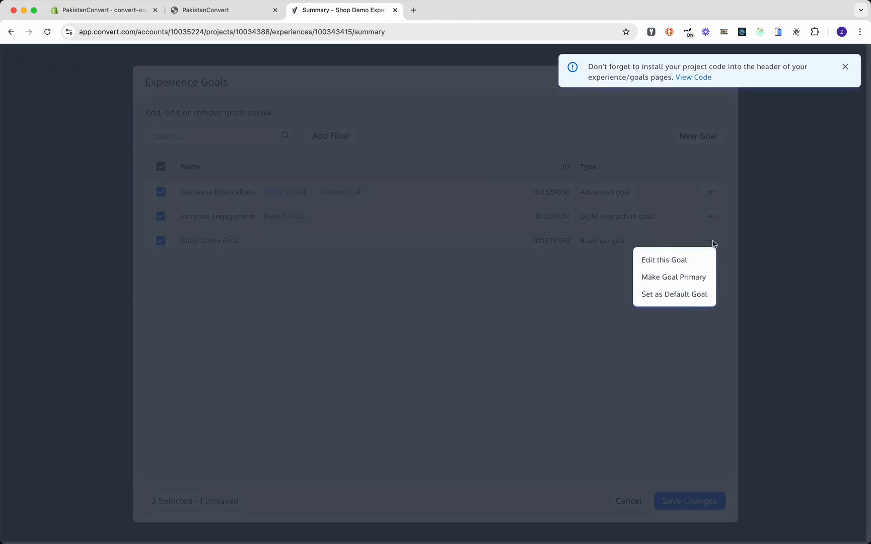
pyautogui.click(681, 276)
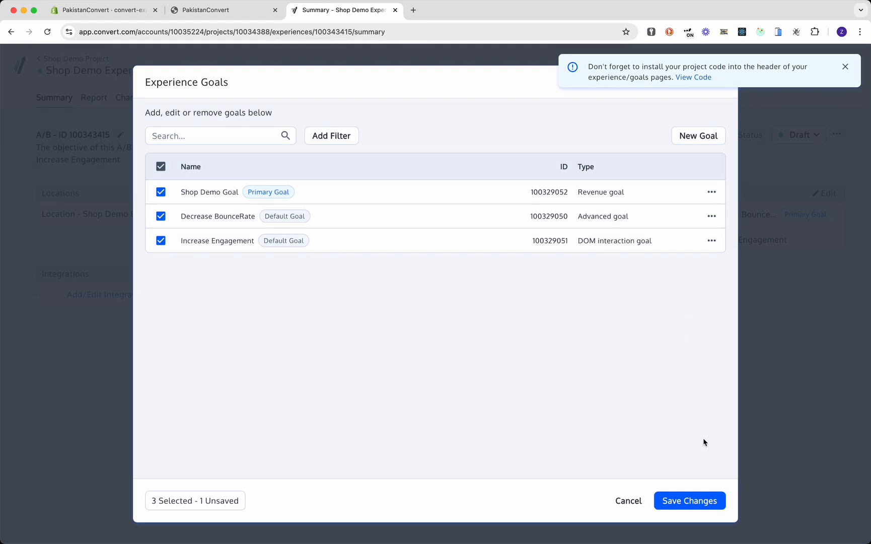
pyautogui.click(703, 501)
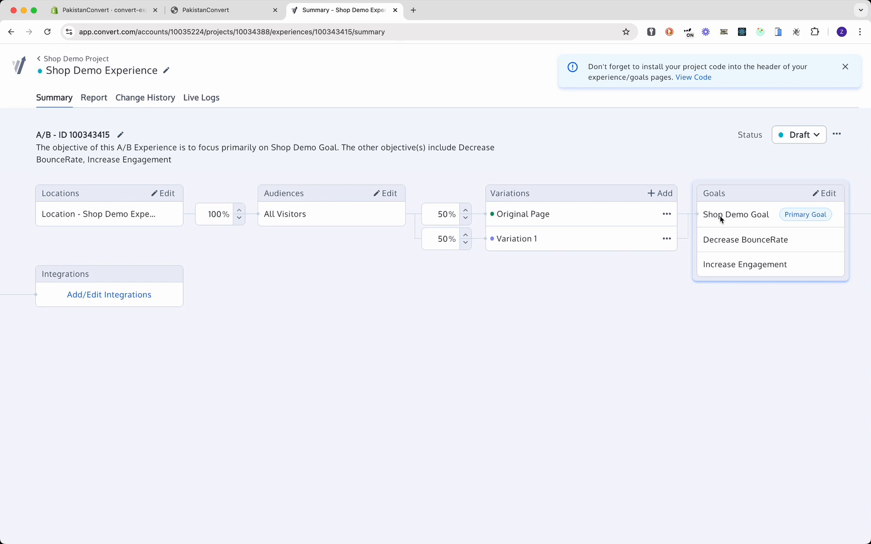
pyautogui.click(808, 136)
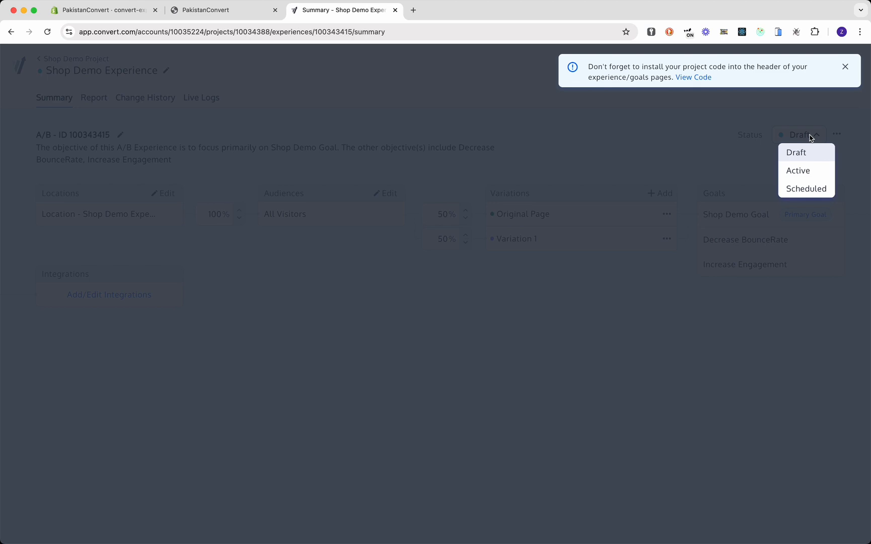
# - Set Shop Demo Experience to Active and close the project-code installation reminder on its report
pyautogui.click(808, 174)
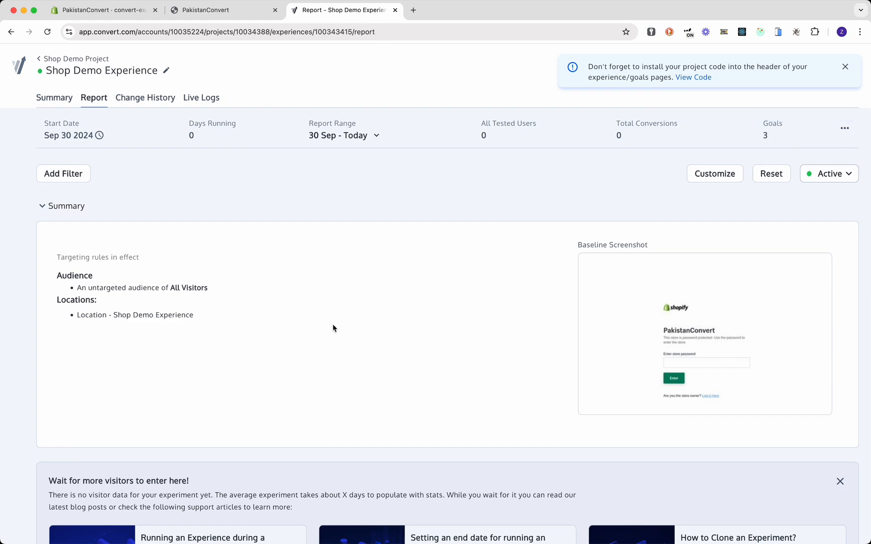
pyautogui.scroll(-6, 333, 328)
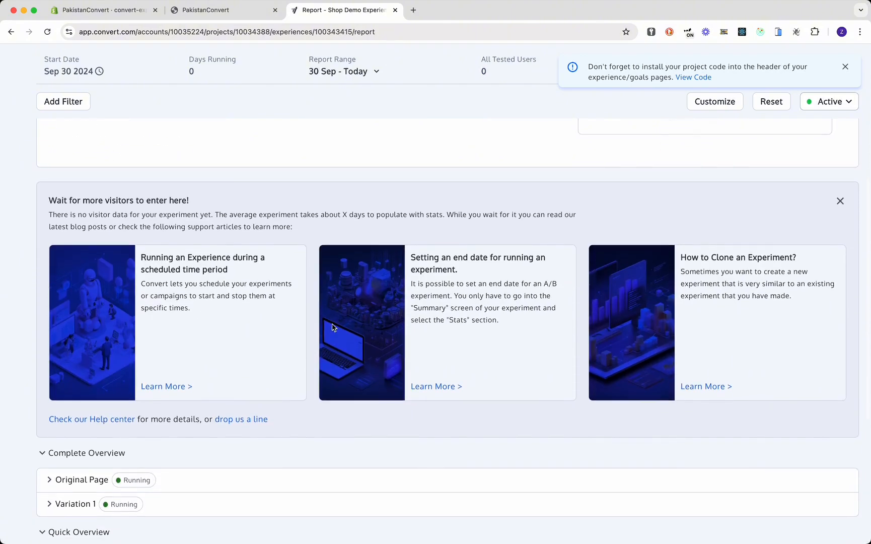
pyautogui.scroll(-5, 332, 323)
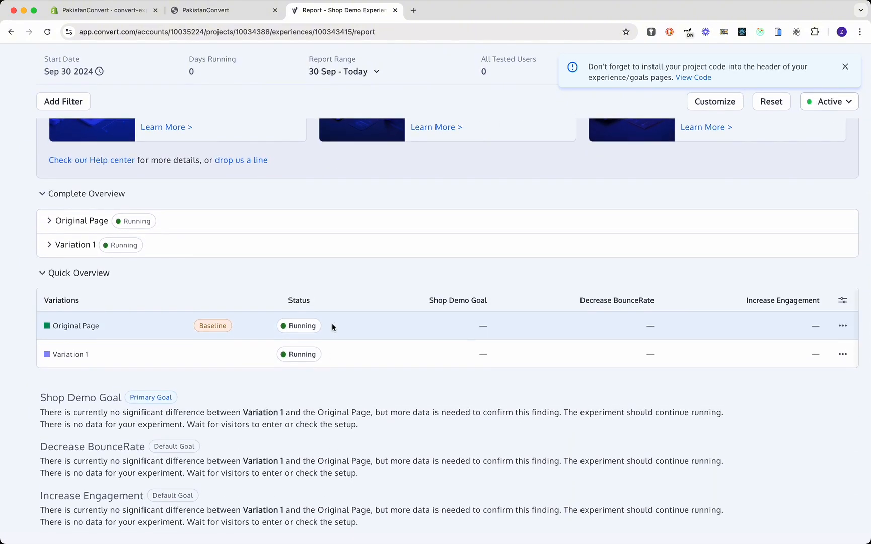
pyautogui.scroll(11, 332, 323)
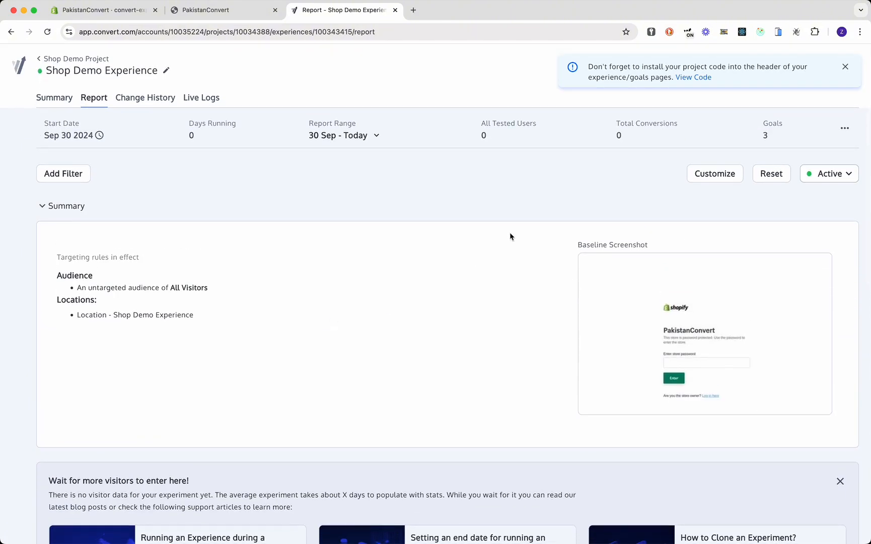
pyautogui.click(845, 67)
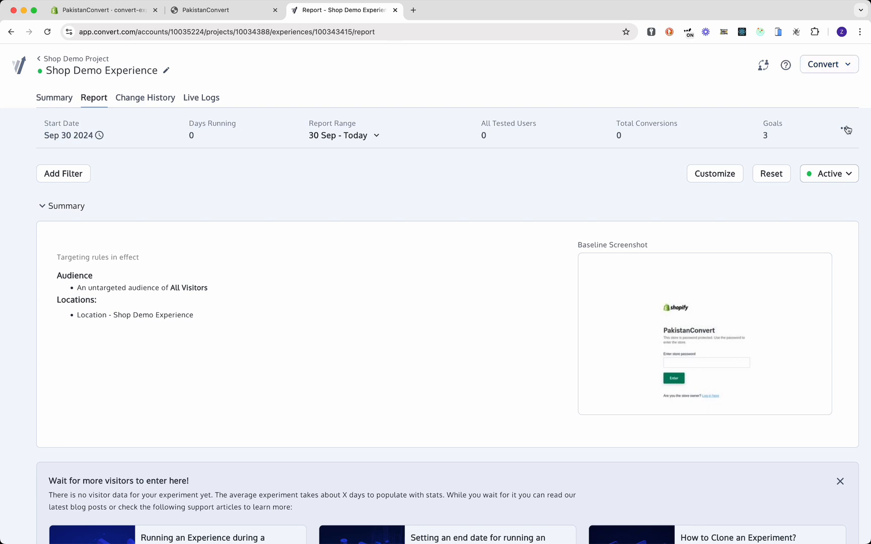
# - In Account Settings, create API key 'Shop Demo Keys' limited to Shop Demo Project
pyautogui.click(821, 69)
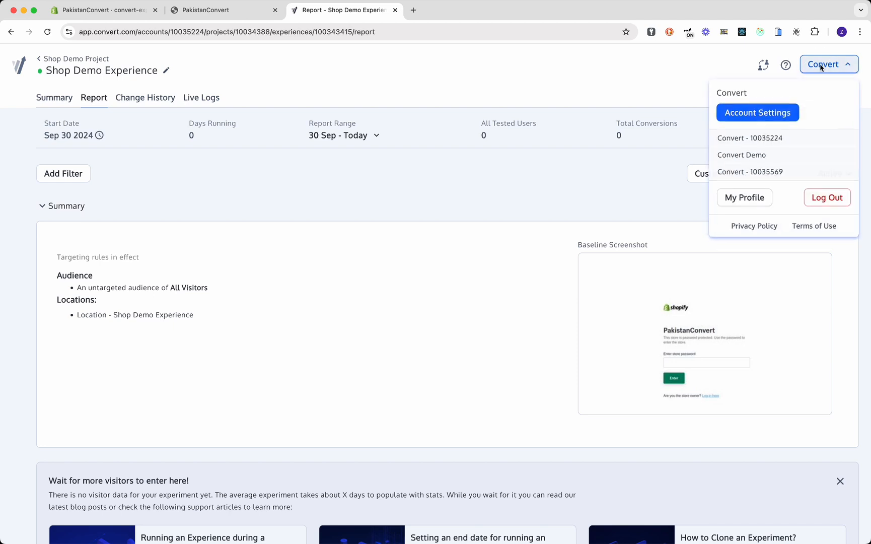
pyautogui.click(752, 119)
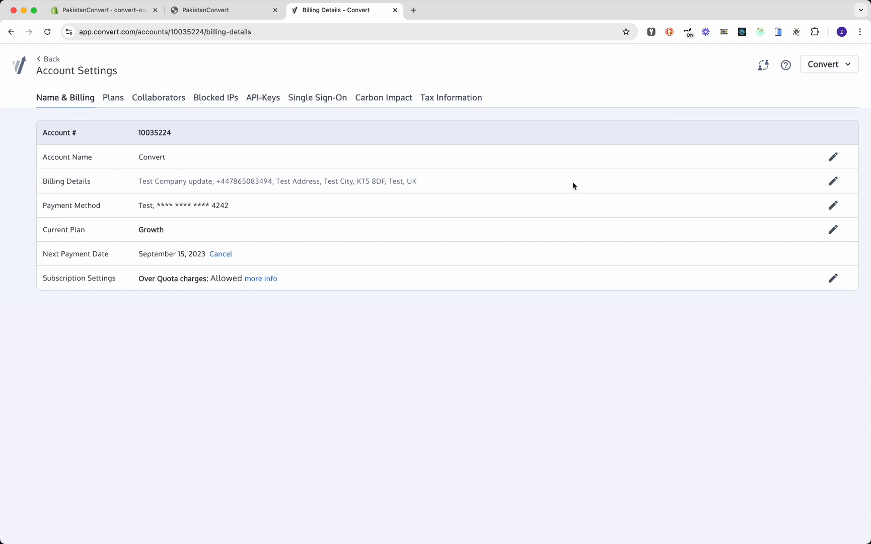
pyautogui.click(264, 100)
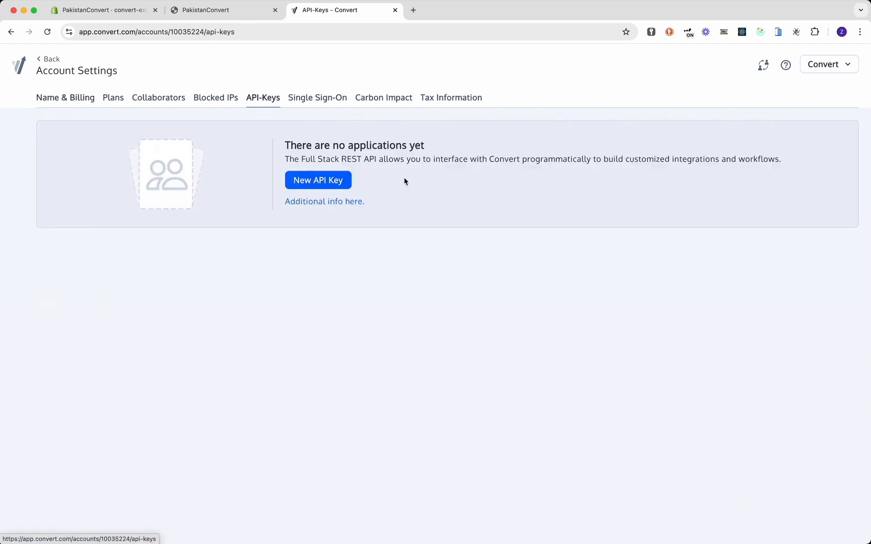
pyautogui.click(338, 182)
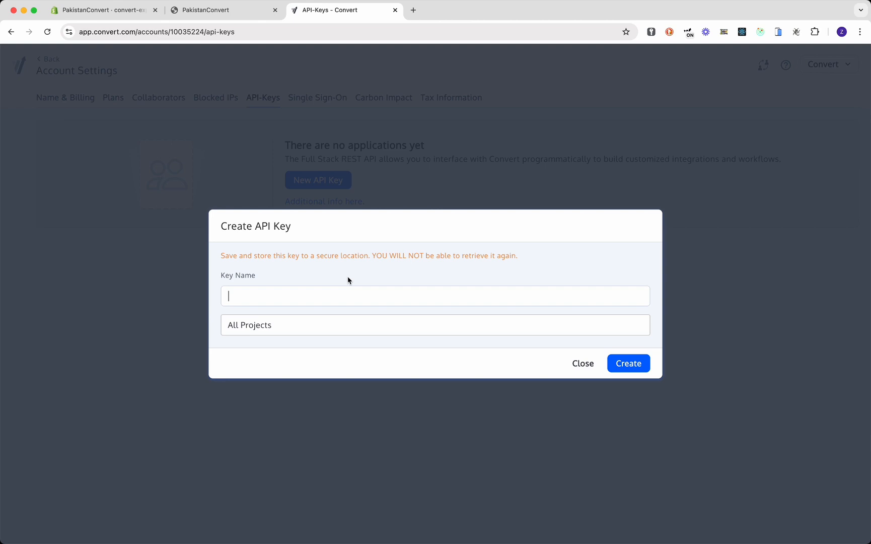
pyautogui.write('Shop Demo Keys')
pyautogui.click(354, 323)
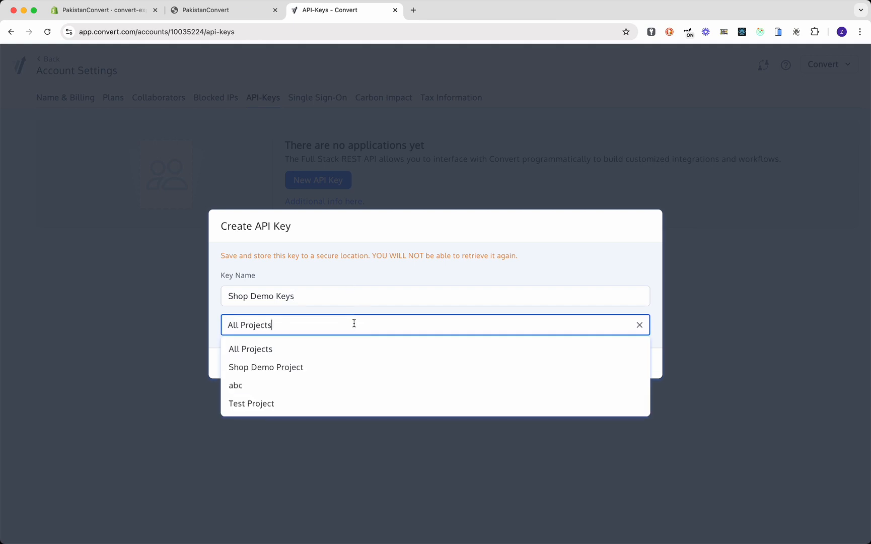
pyautogui.click(301, 369)
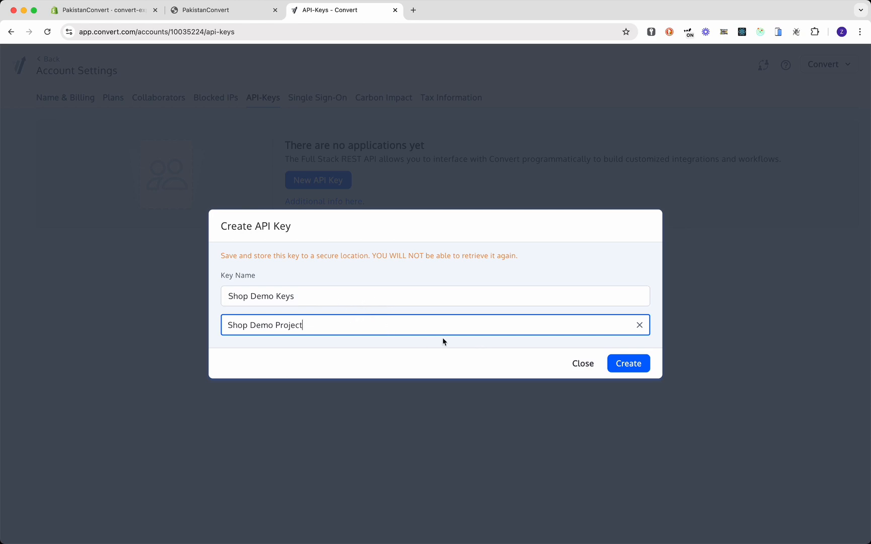
pyautogui.click(630, 364)
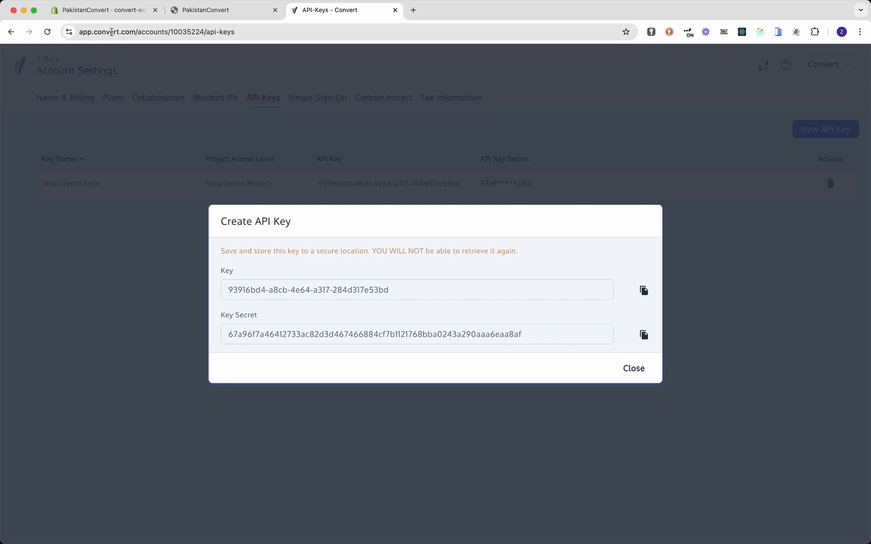
# - Start the Convert app setup in Shopify and paste the new Convert API key
pyautogui.click(109, 14)
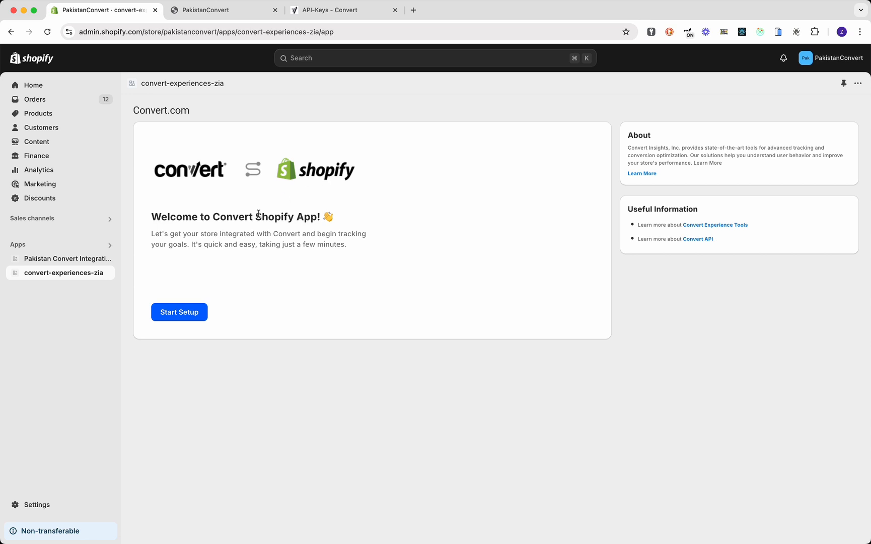
pyautogui.click(194, 316)
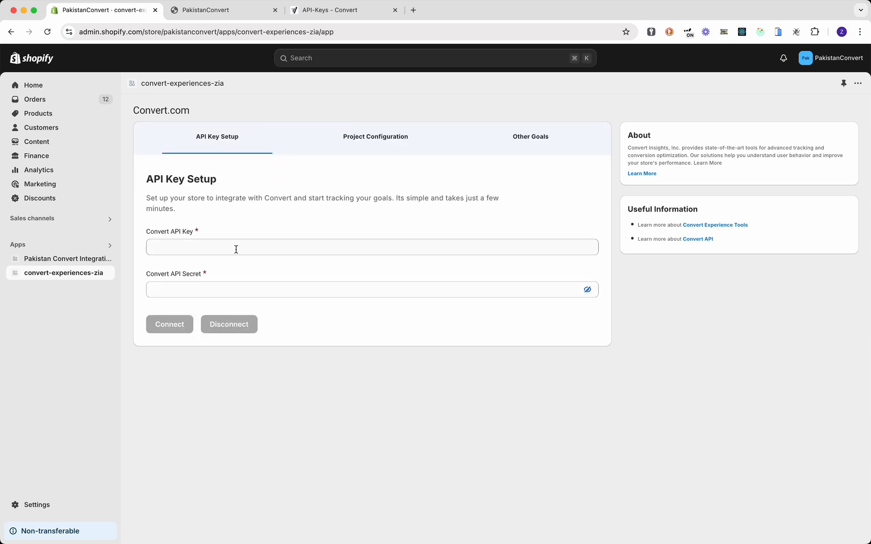
pyautogui.click(314, 12)
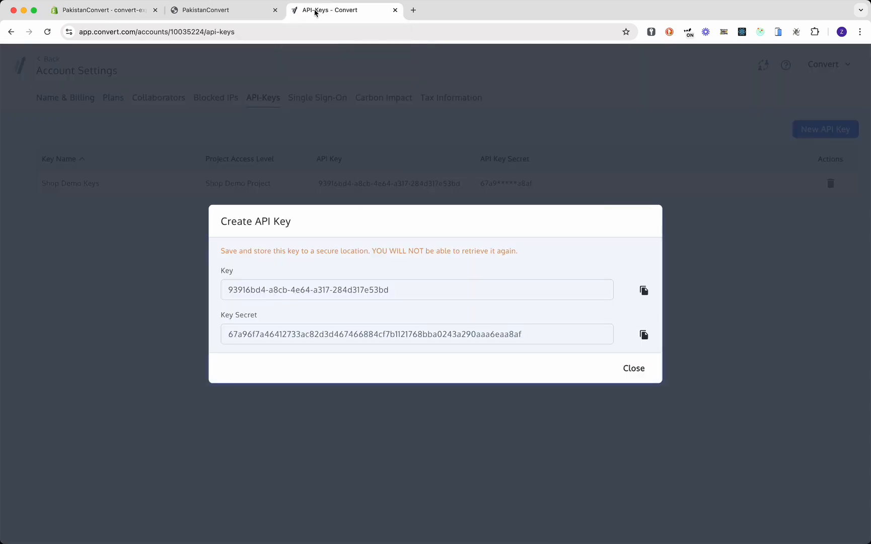
pyautogui.click(644, 291)
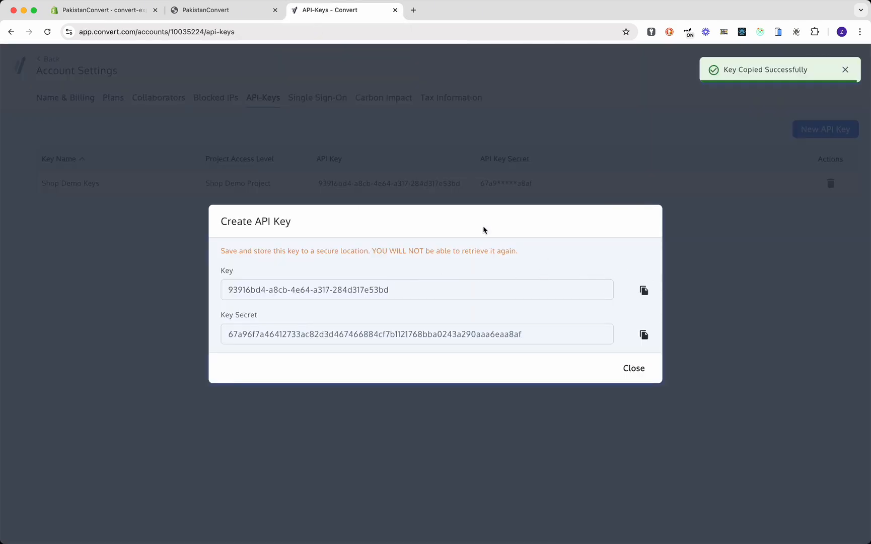
pyautogui.click(127, 17)
pyautogui.click(271, 243)
pyautogui.press('super+v')
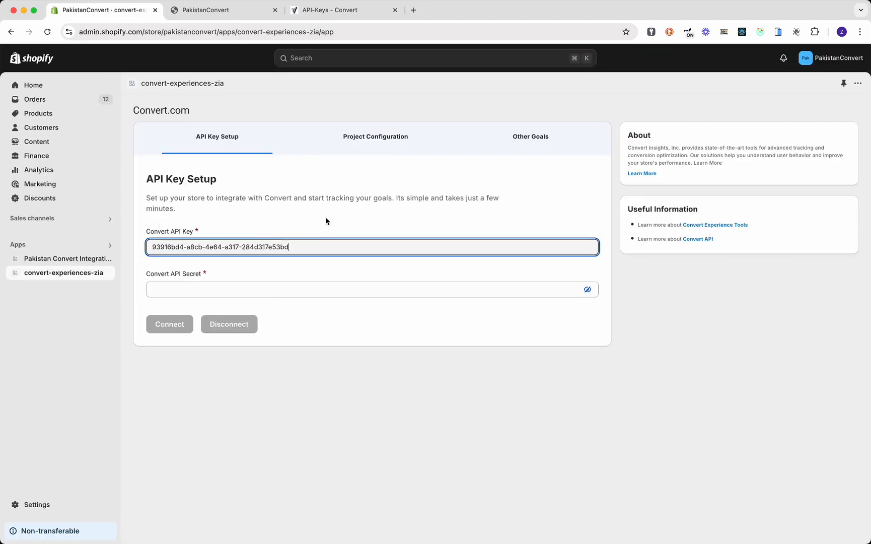
# - Paste the Convert key secret into the API Secret field and connect the store
pyautogui.click(370, 12)
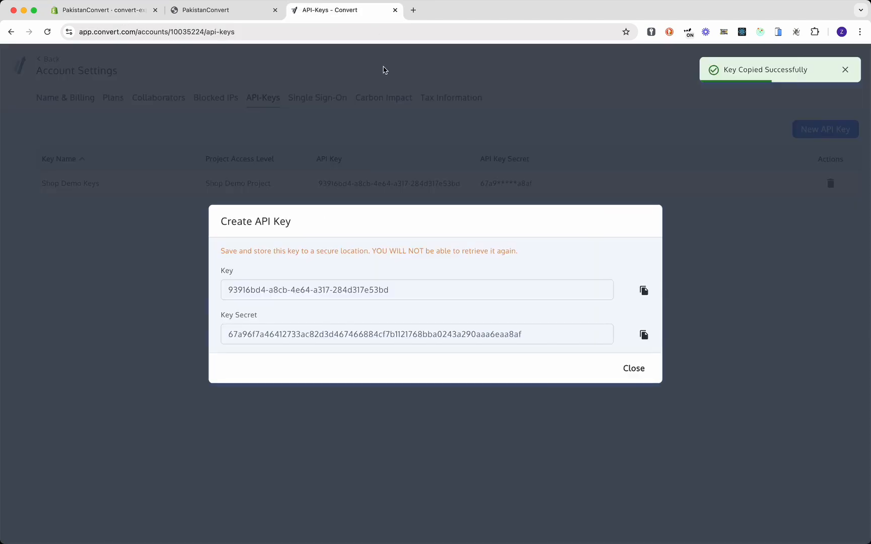
pyautogui.click(644, 334)
pyautogui.click(126, 12)
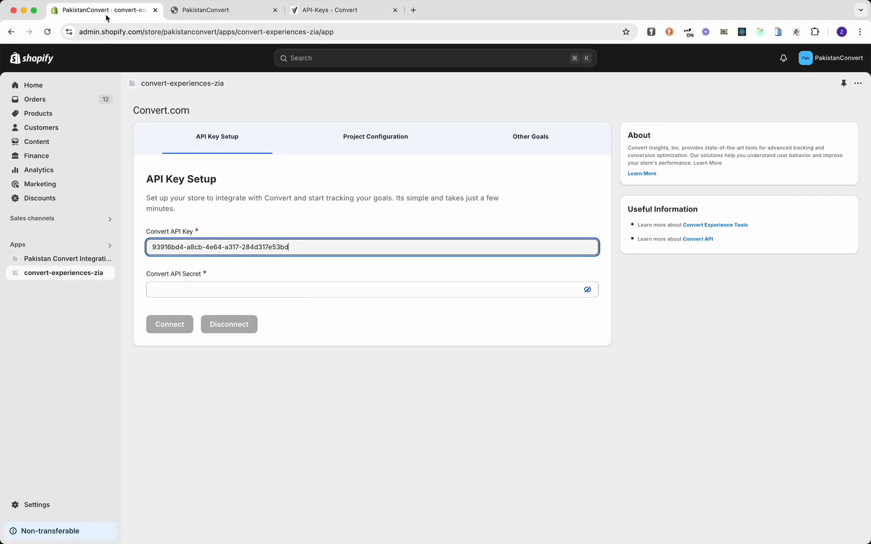
pyautogui.click(305, 288)
pyautogui.press('super+v')
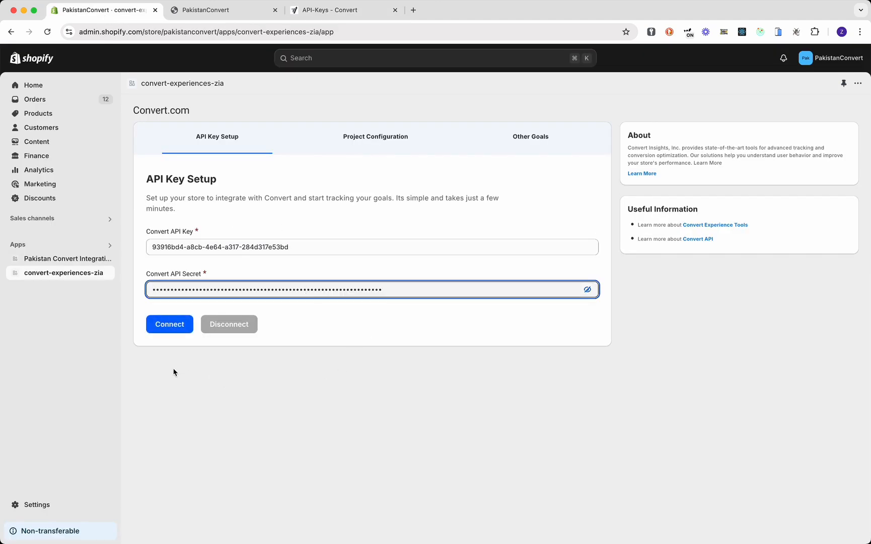
pyautogui.click(175, 330)
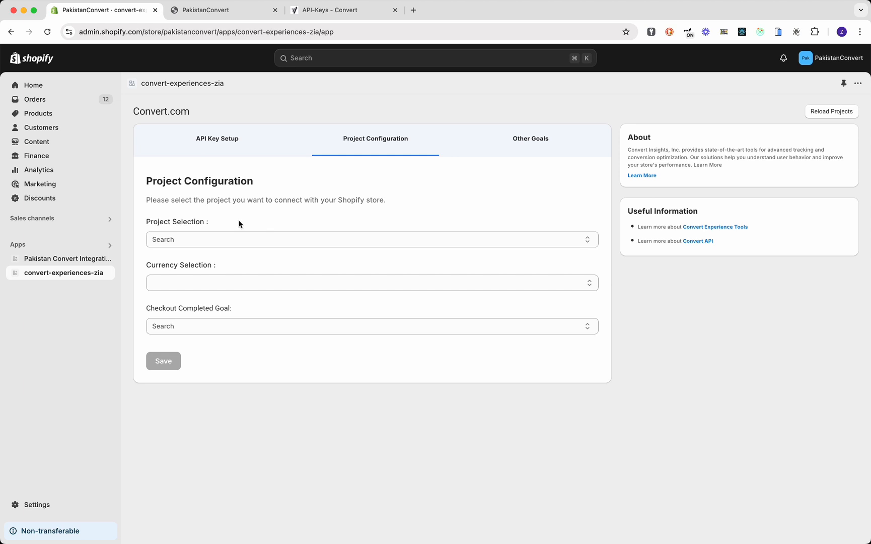
# - Configure Shop Demo Project, USD currency and Shop Demo Goal for completed checkouts, then save
pyautogui.click(239, 236)
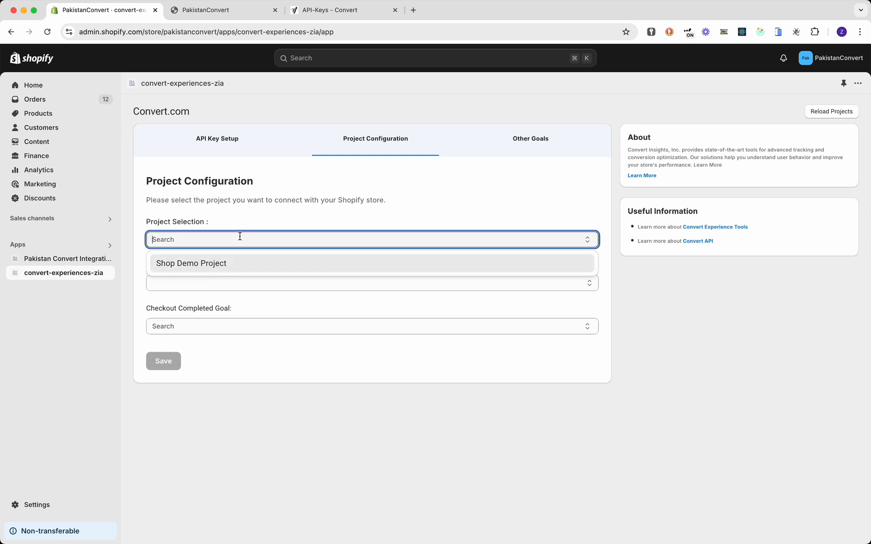
pyautogui.click(230, 262)
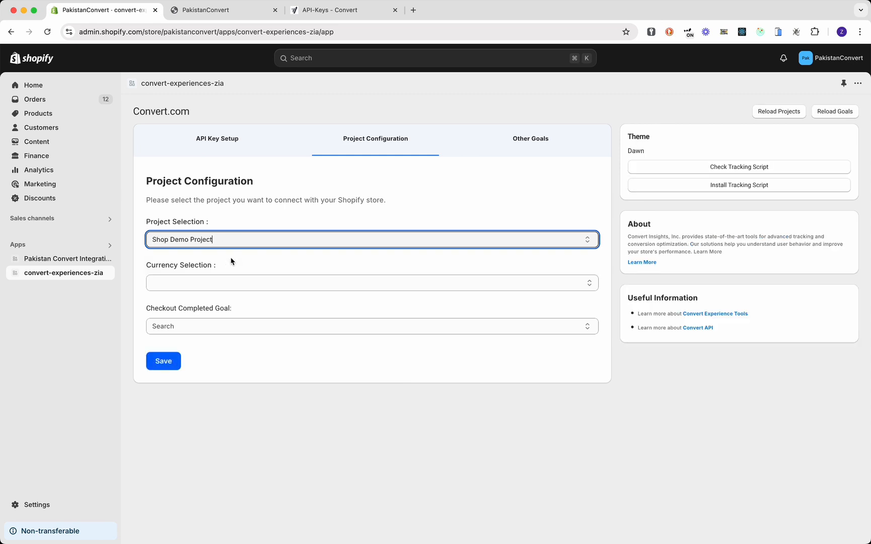
pyautogui.click(251, 283)
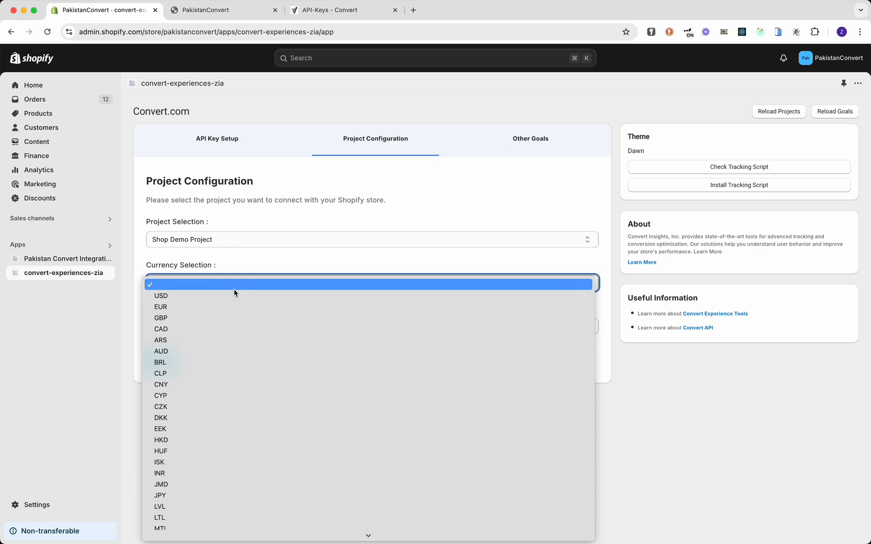
pyautogui.click(234, 296)
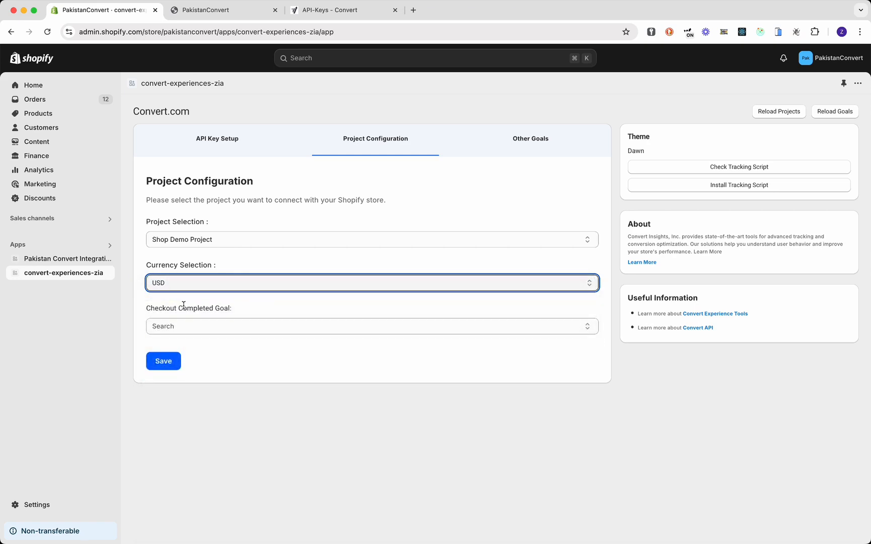
pyautogui.click(219, 326)
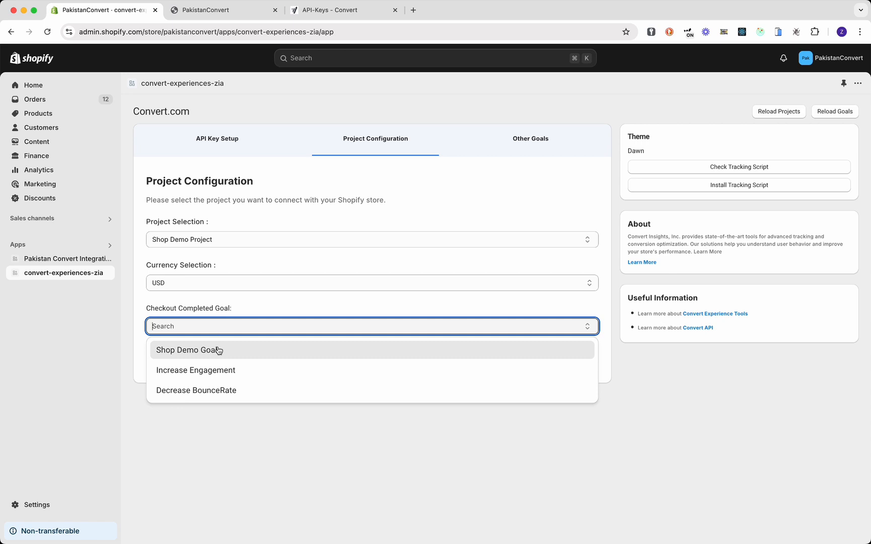
pyautogui.click(218, 350)
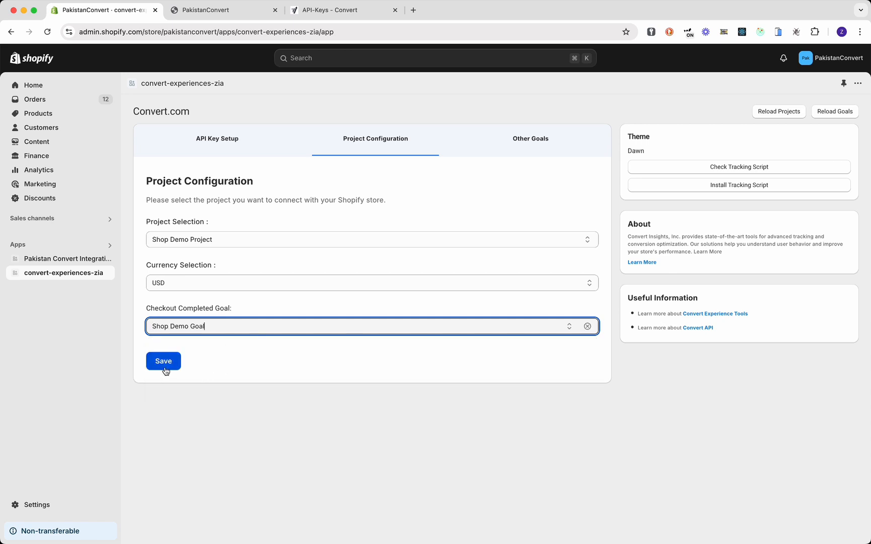
pyautogui.click(167, 367)
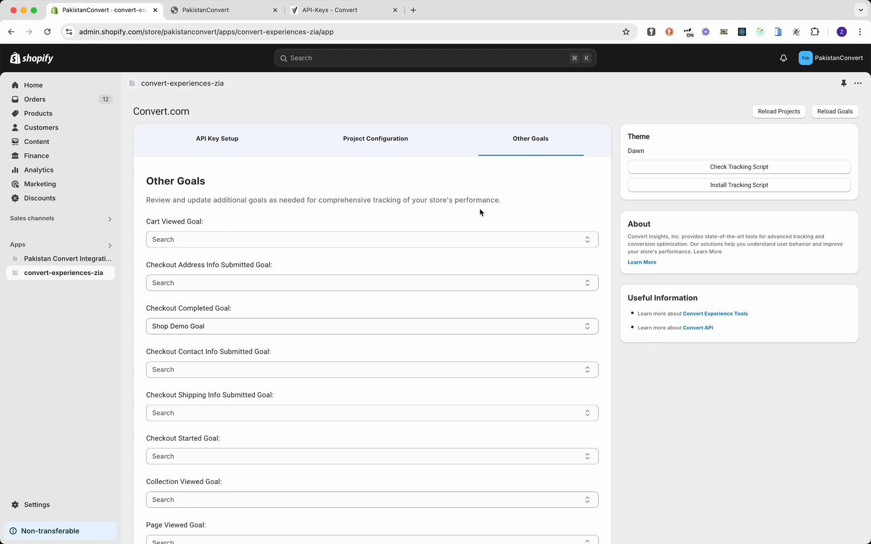
# - Install the Convert tracking script on the Dawn theme until 'Tracking Script Installed!' appears
pyautogui.click(697, 168)
pyautogui.click(736, 191)
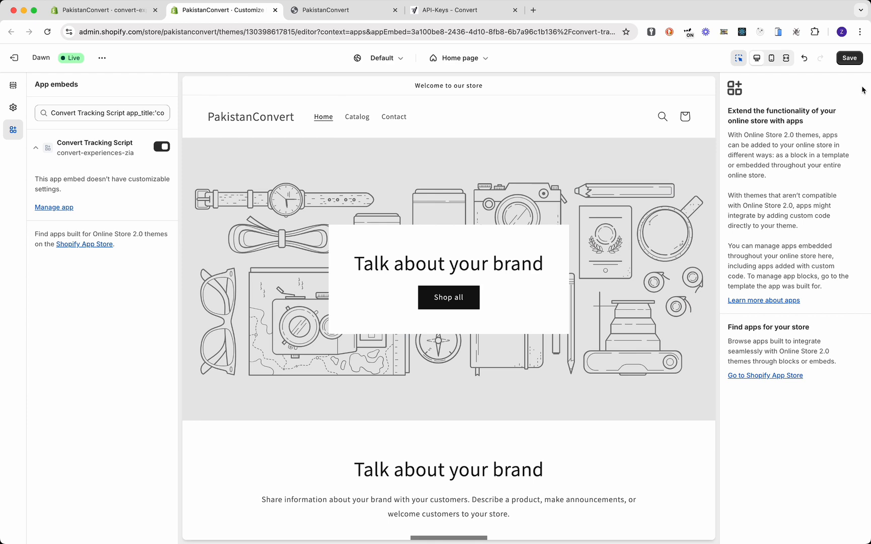
pyautogui.click(851, 59)
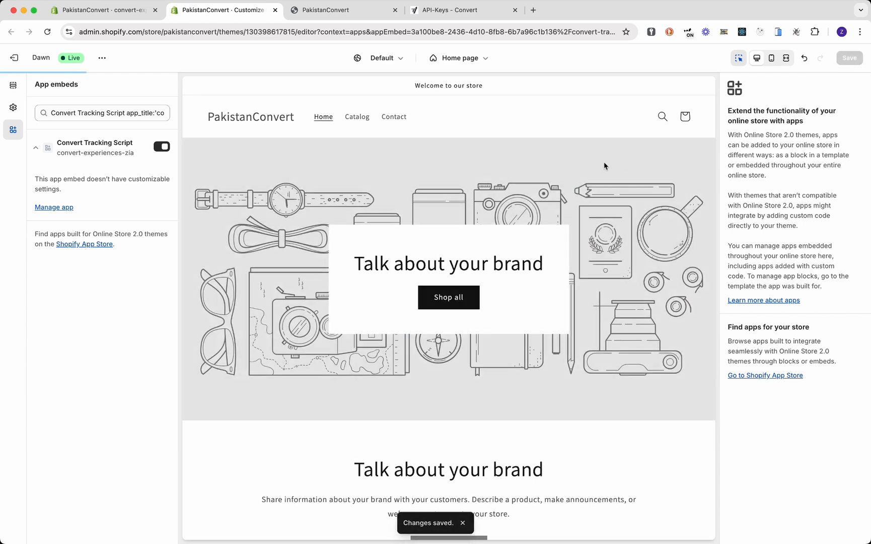
pyautogui.click(136, 16)
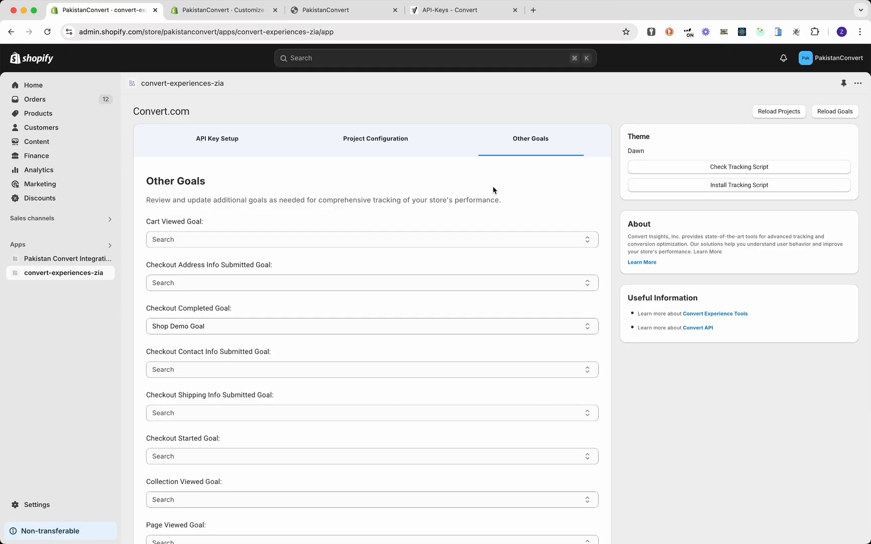
pyautogui.click(708, 167)
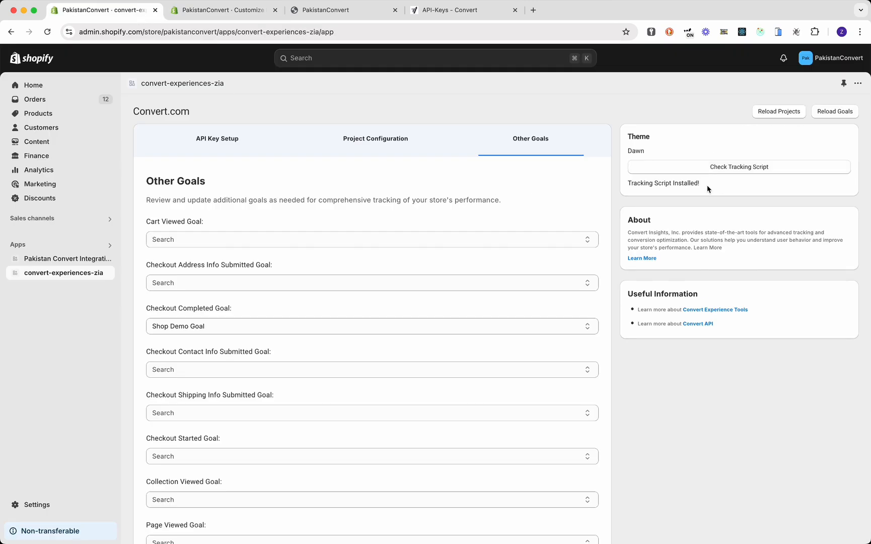
pyautogui.moveTo(628, 182); pyautogui.dragTo(720, 188)
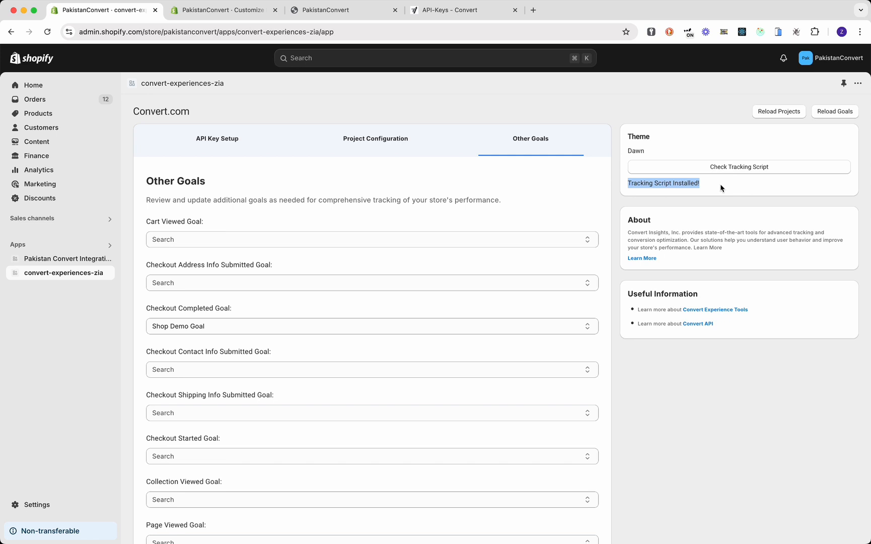
pyautogui.click(721, 188)
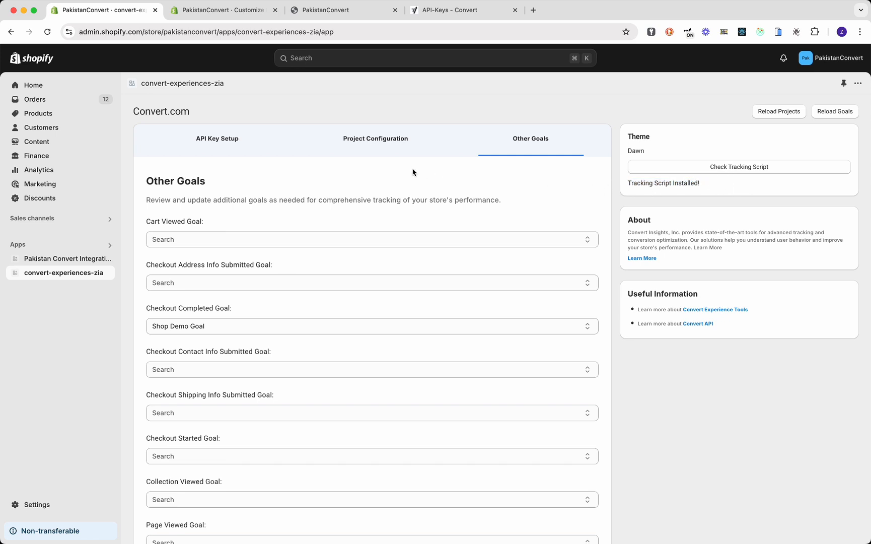
pyautogui.click(336, 15)
# - Open Test Product from the storefront catalog and use Buy it now for its $30.00 checkout
pyautogui.click(344, 87)
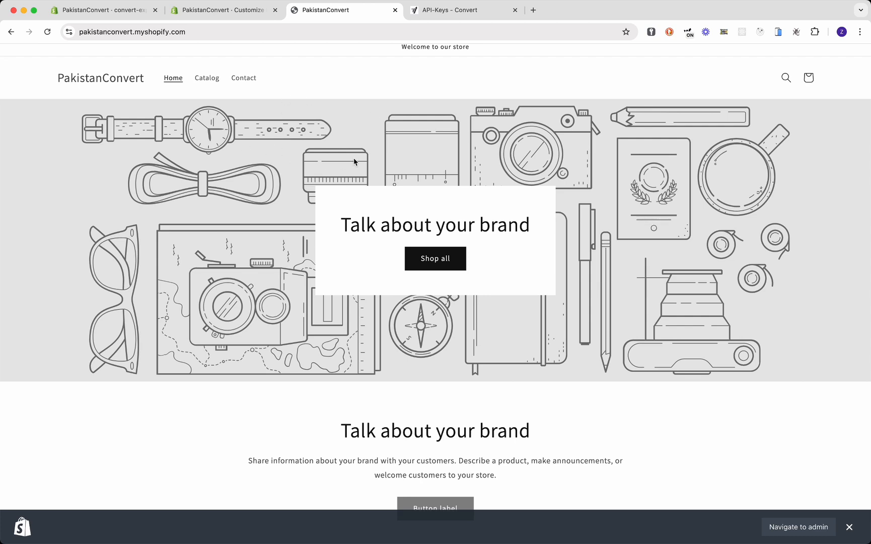
pyautogui.scroll(-2, 360, 156)
pyautogui.scroll(2, 343, 141)
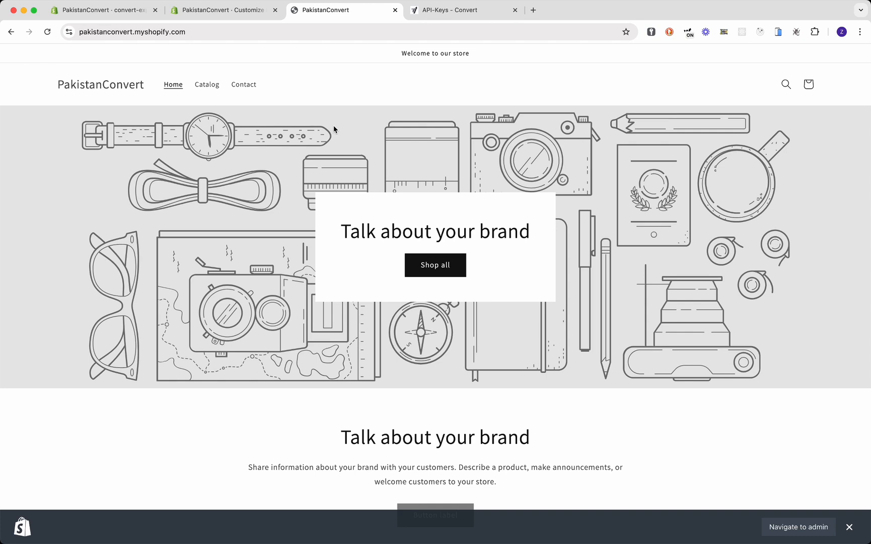
pyautogui.click(210, 91)
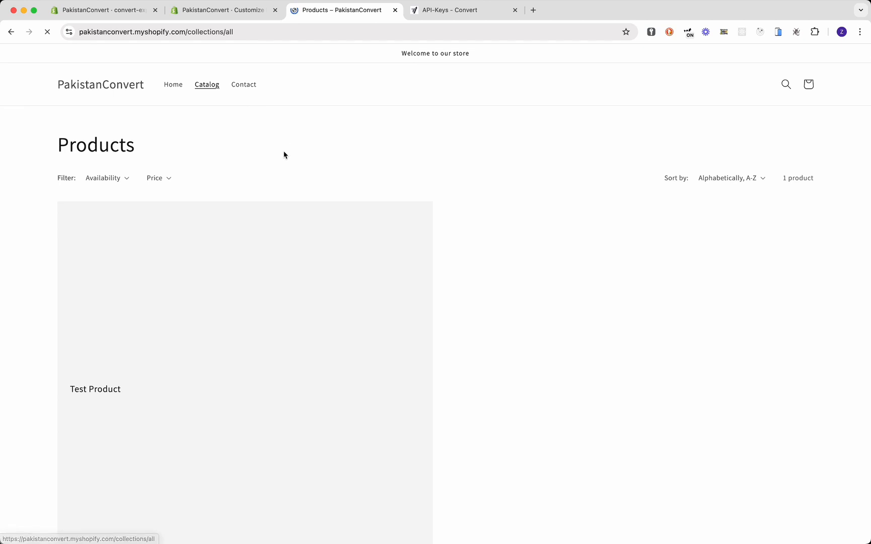
pyautogui.click(214, 337)
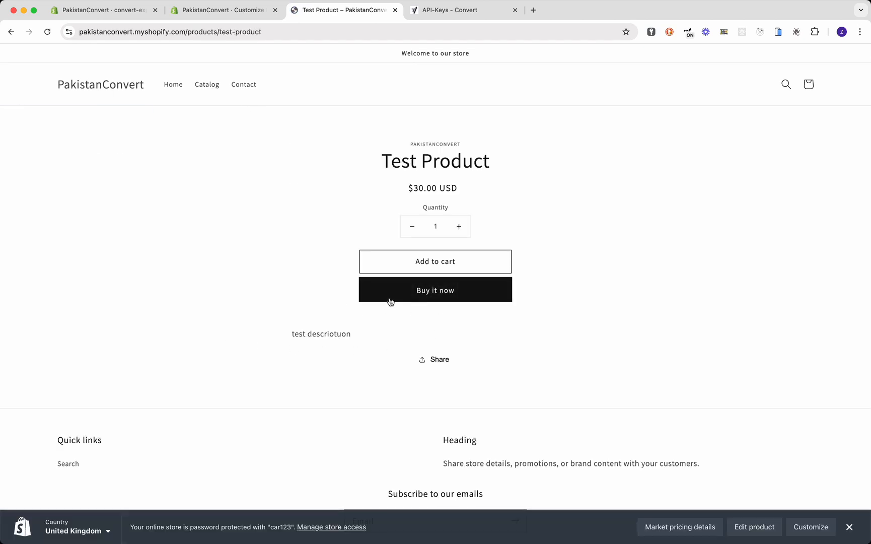
pyautogui.click(442, 295)
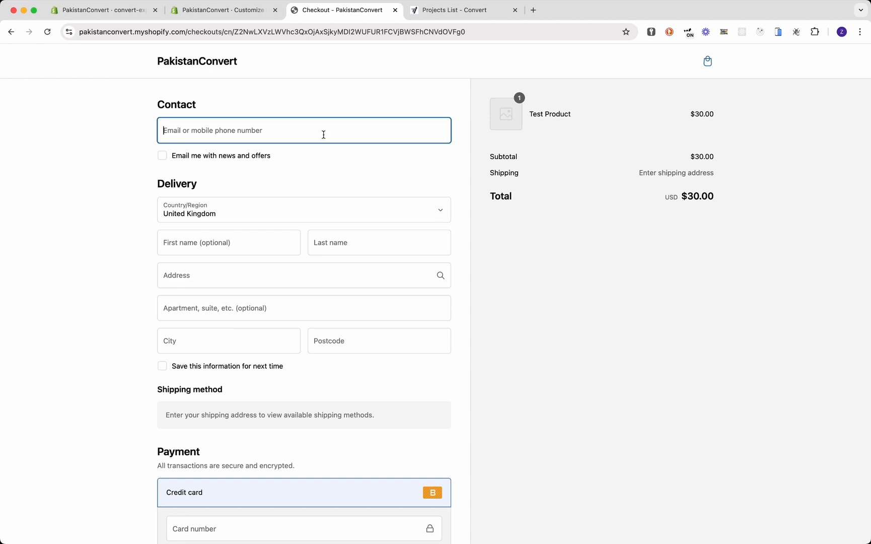
# - Fill in a test contact email, name and delivery address with postcode at checkout
pyautogui.write('test@test')
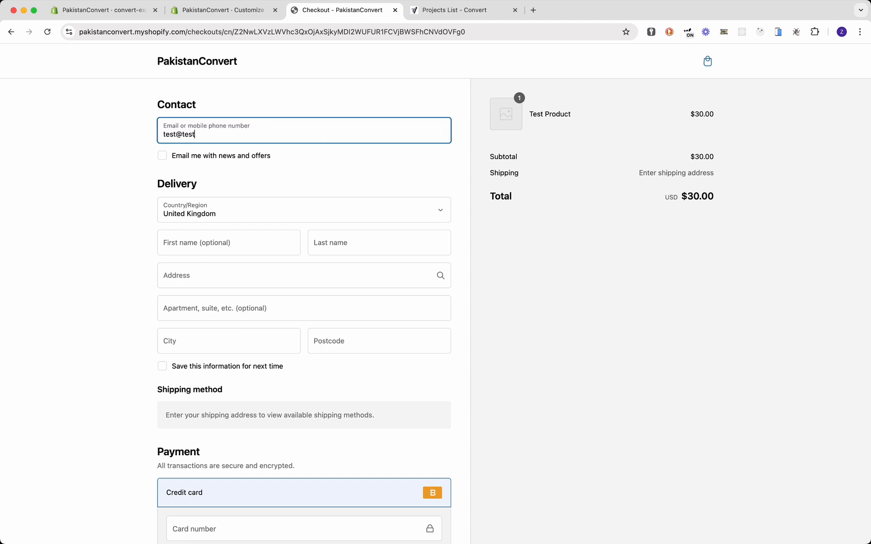
pyautogui.write('.com')
pyautogui.press('Tab')
pyautogui.press('Tab')
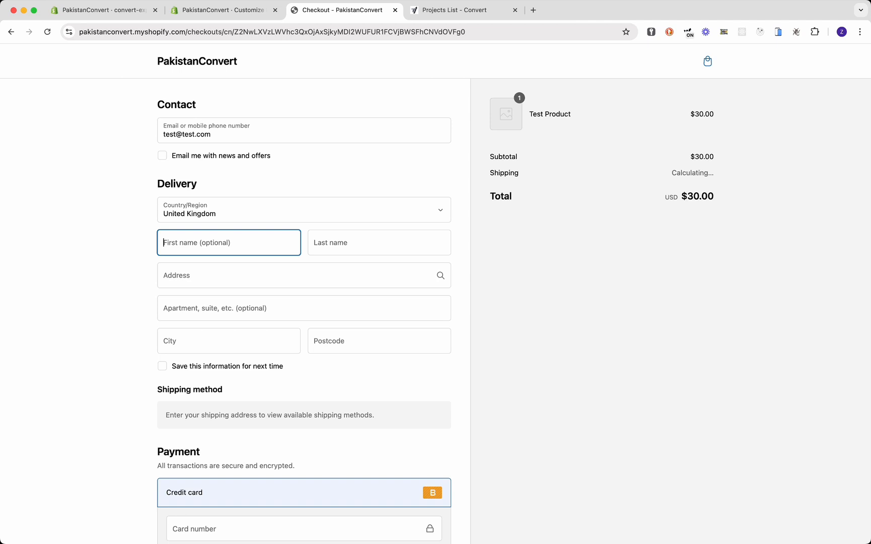
pyautogui.write('Fi')
pyautogui.press('Tab')
pyautogui.write('Last')
pyautogui.press('Tab')
pyautogui.write('1')
pyautogui.press('Tab')
pyautogui.write('123')
pyautogui.press('Tab')
pyautogui.write('Test')
pyautogui.press('Tab')
pyautogui.write('TW3 4HB')
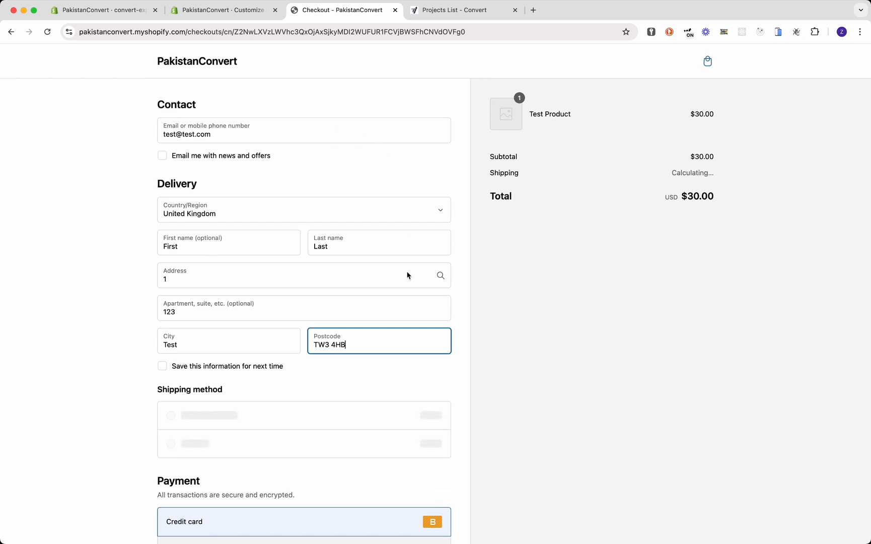
# - Enter the test card details and pay with First Class shipping, reaching the $49.02 confirmation
pyautogui.scroll(-5, 405, 302)
pyautogui.click(327, 316)
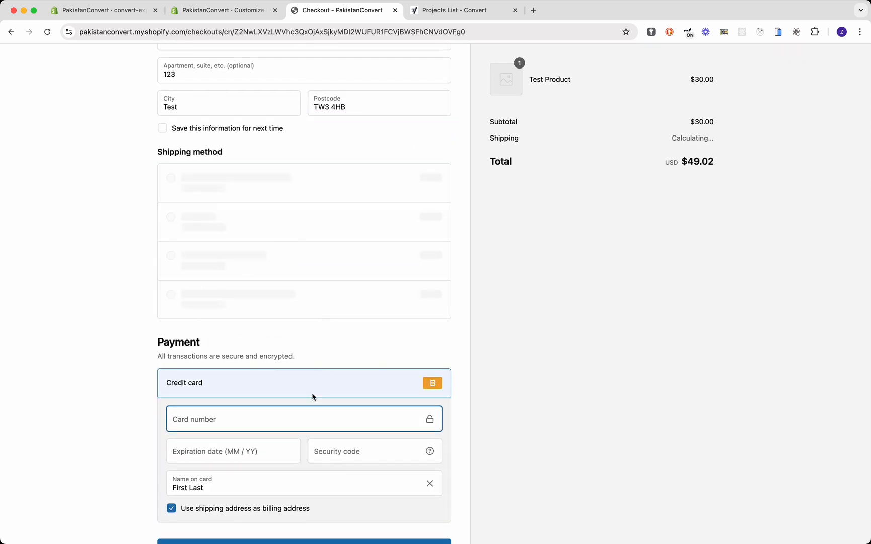
pyautogui.write('1')
pyautogui.press('Tab')
pyautogui.write('022')
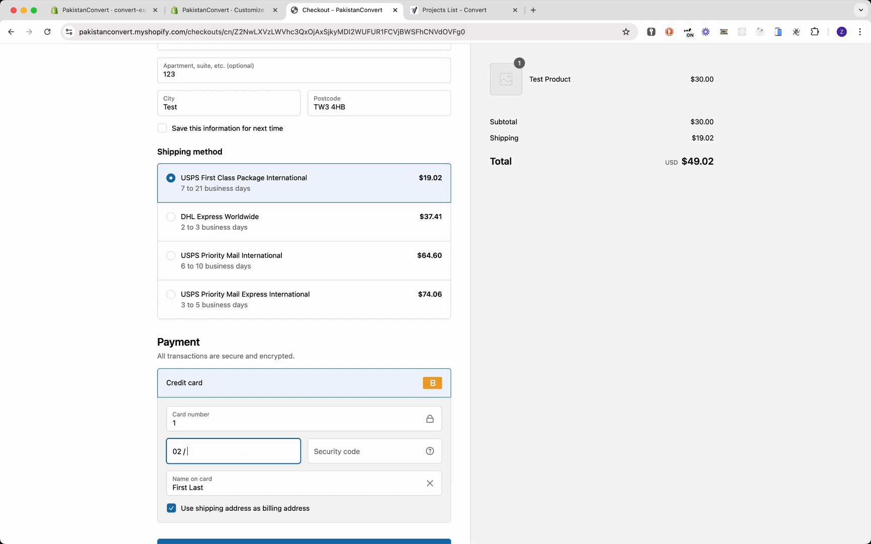
pyautogui.write('5123')
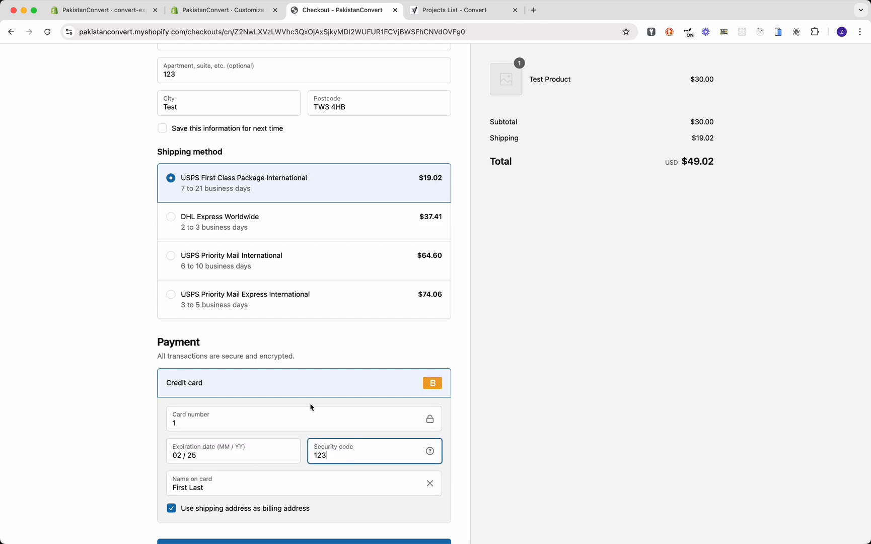
pyautogui.scroll(-3, 311, 408)
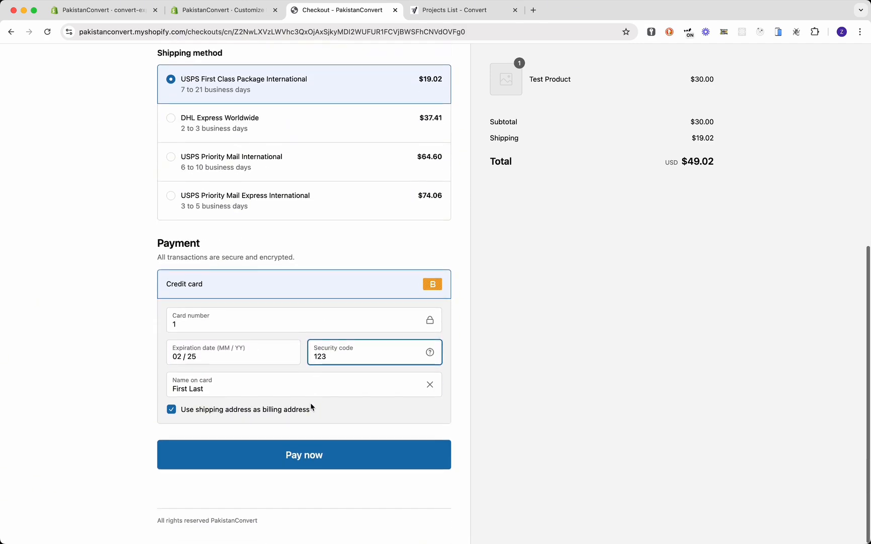
pyautogui.click(316, 455)
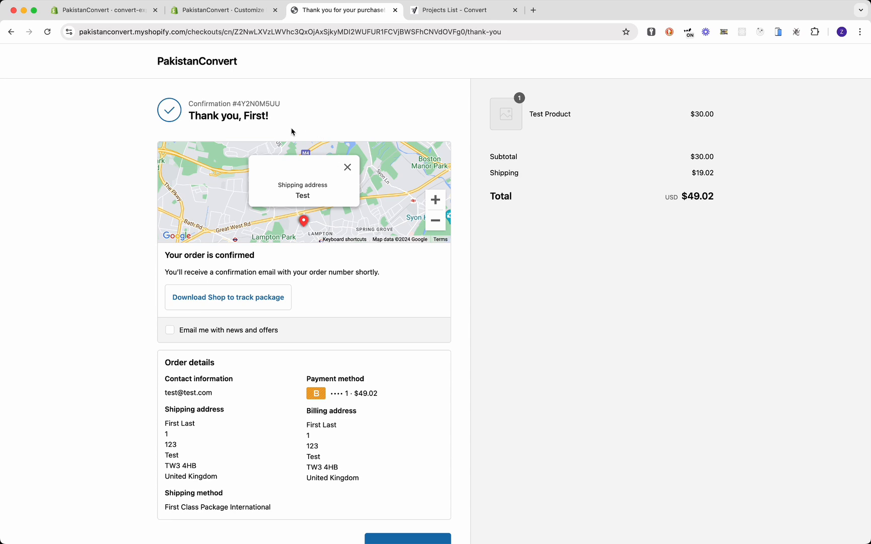
pyautogui.moveTo(291, 132); pyautogui.dragTo(208, 91)
# - In Convert, open the Shop Demo Project's Shop Demo Experience report
pyautogui.click(286, 111)
pyautogui.click(444, 16)
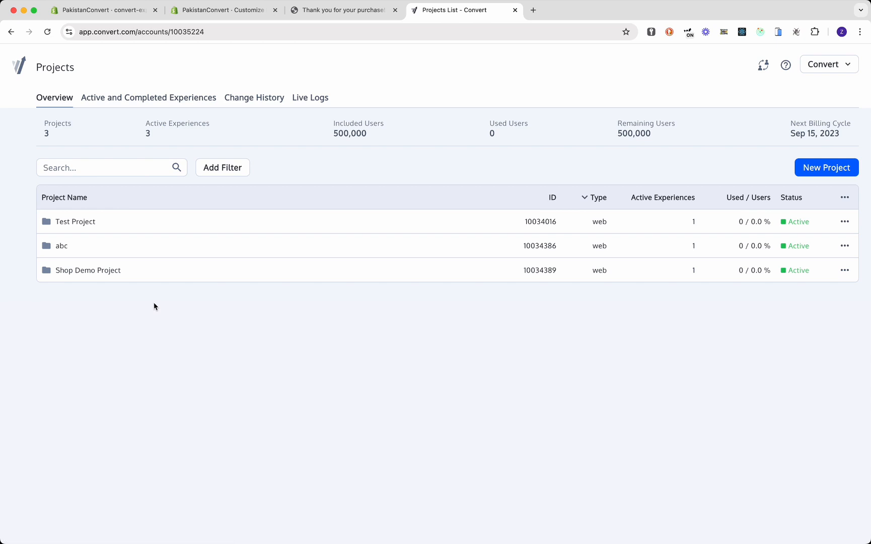
pyautogui.click(100, 272)
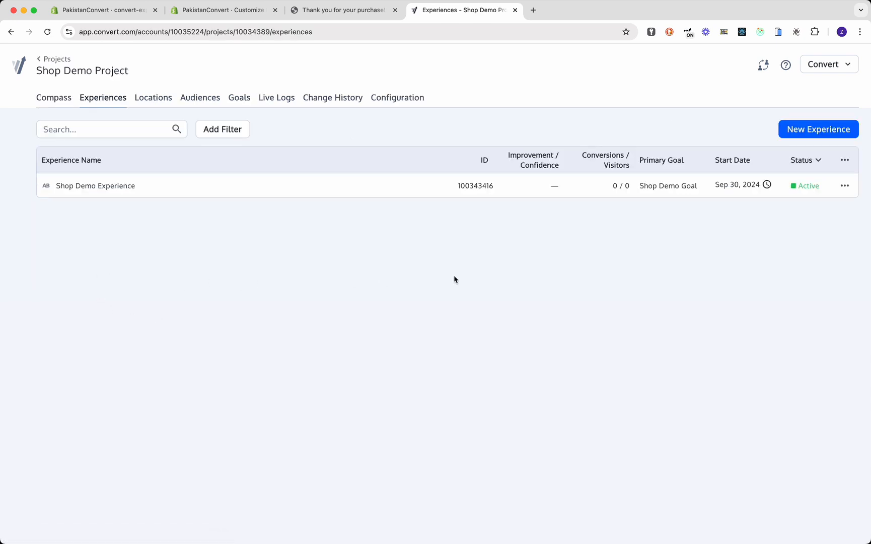
pyautogui.click(121, 187)
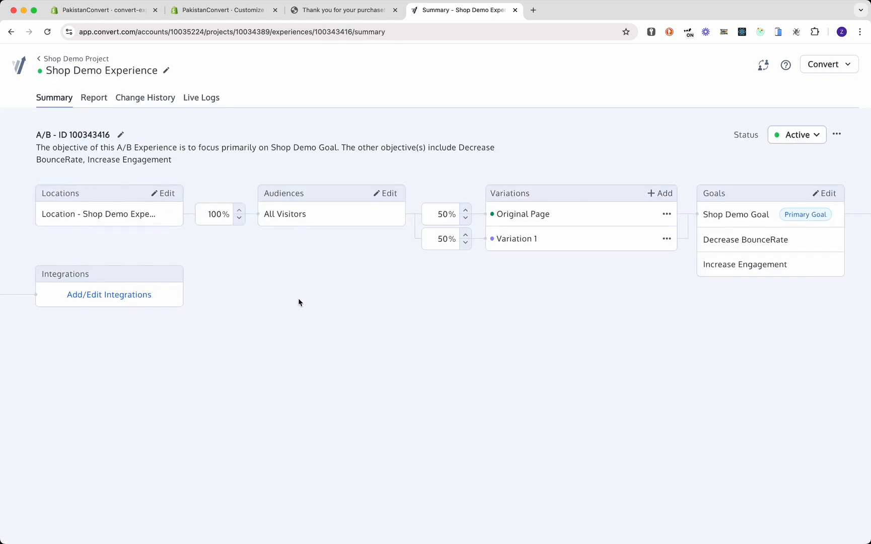
pyautogui.click(92, 100)
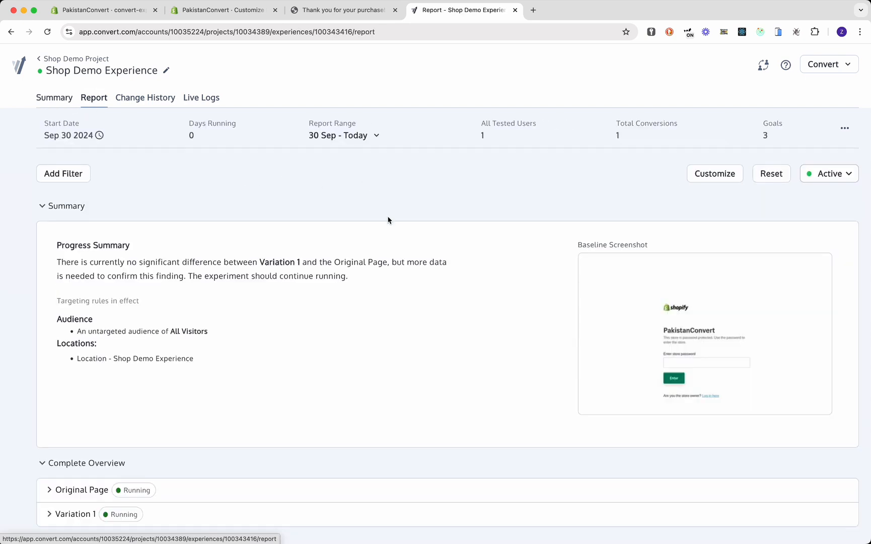
# - Expand Original Page and match its $49.02 revenue against the order confirmation total
pyautogui.scroll(-2, 332, 254)
pyautogui.click(232, 393)
pyautogui.scroll(-2, 351, 338)
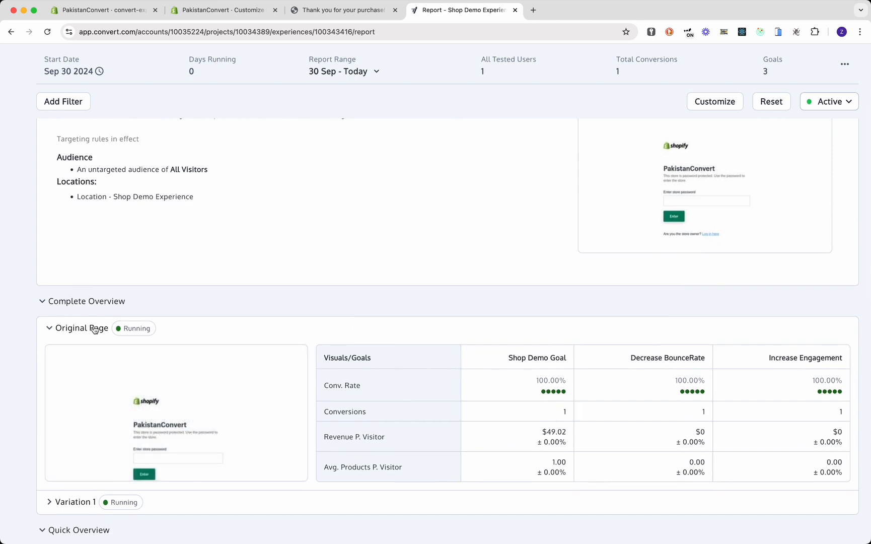
pyautogui.moveTo(533, 438); pyautogui.dragTo(579, 442)
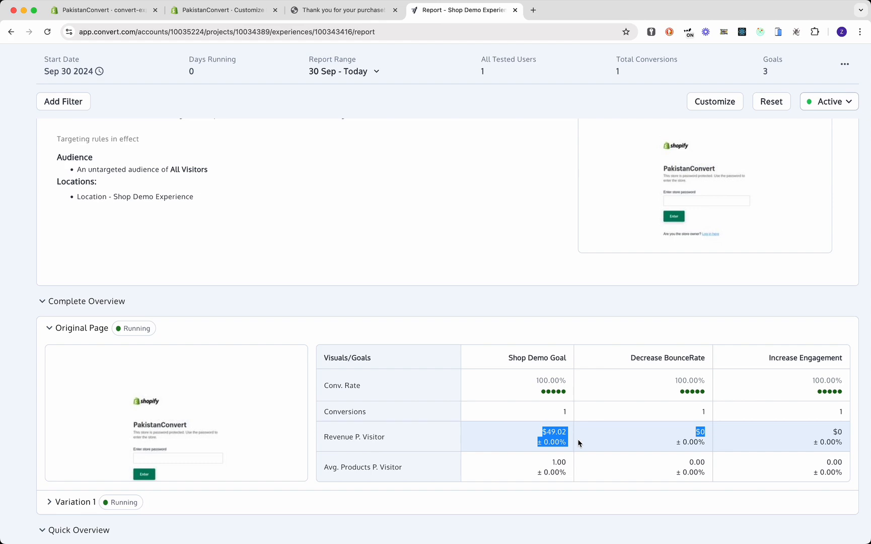
pyautogui.click(358, 12)
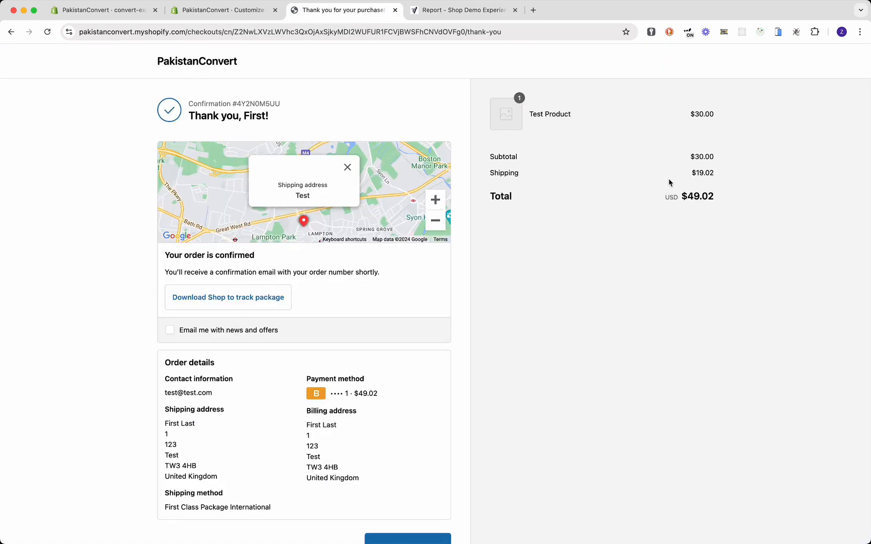
pyautogui.moveTo(670, 206); pyautogui.dragTo(768, 181)
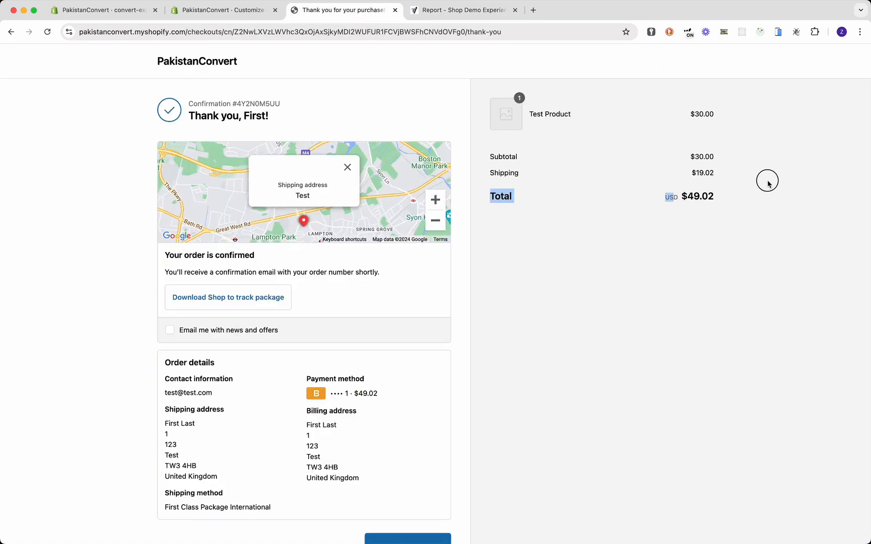
pyautogui.click(450, 9)
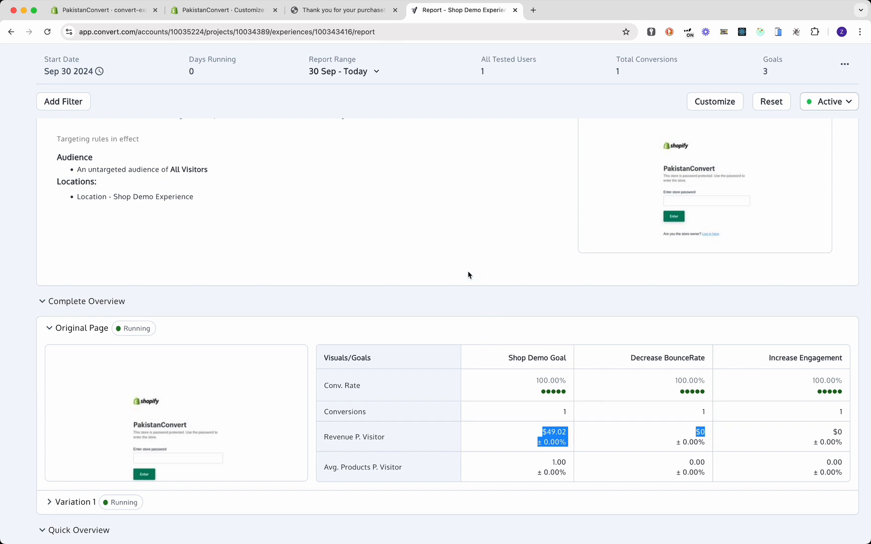
pyautogui.scroll(5, 468, 274)
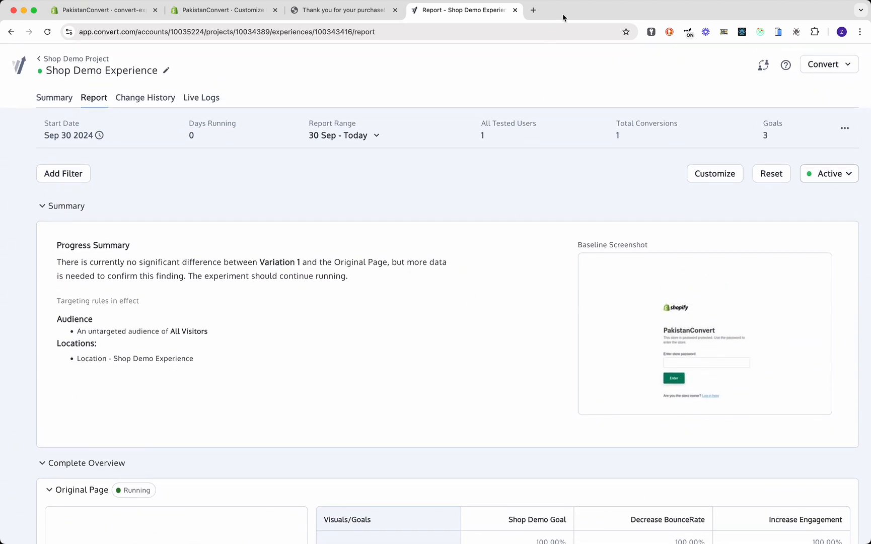